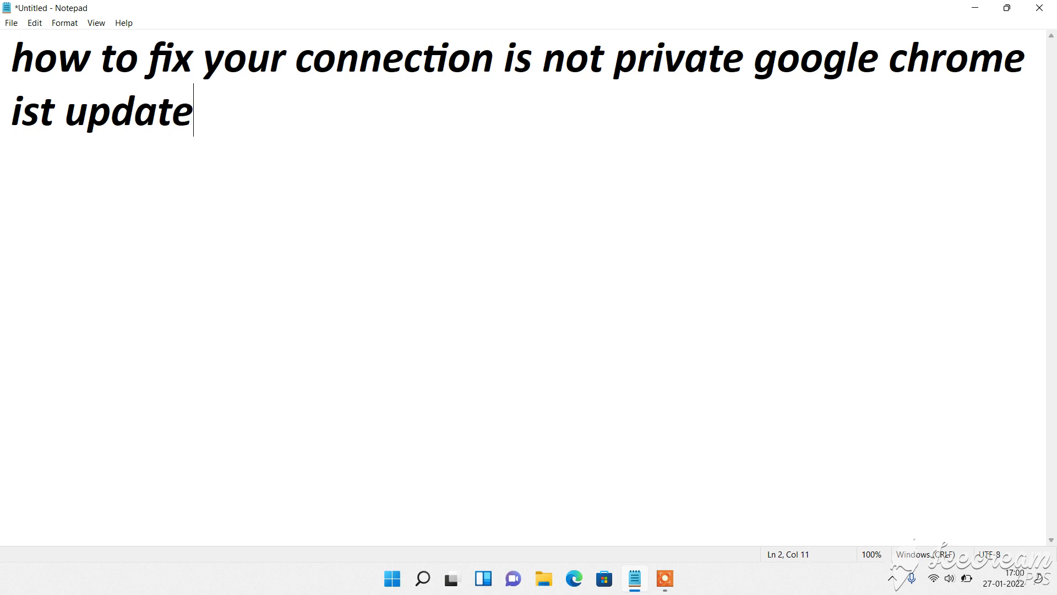
# Complete the second line of the note so it reads "ist update date and time"
pyautogui.write('ime')
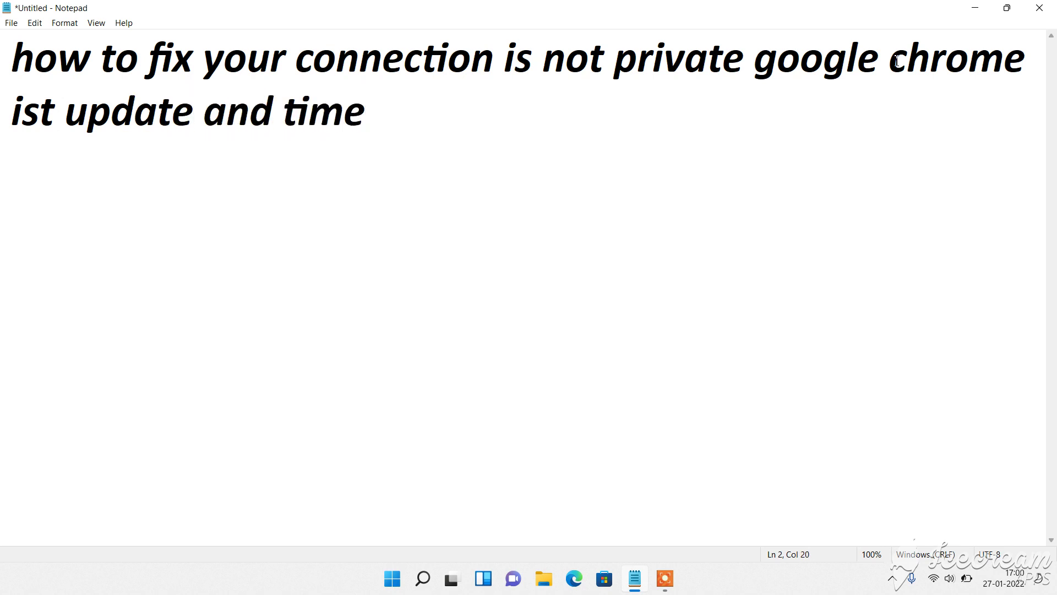
pyautogui.press('BackSpace')
pyautogui.press('BackSpace')
pyautogui.press('BackSpace')
pyautogui.press('BackSpace')
pyautogui.press('BackSpace')
pyautogui.press('BackSpace')
pyautogui.press('BackSpace')
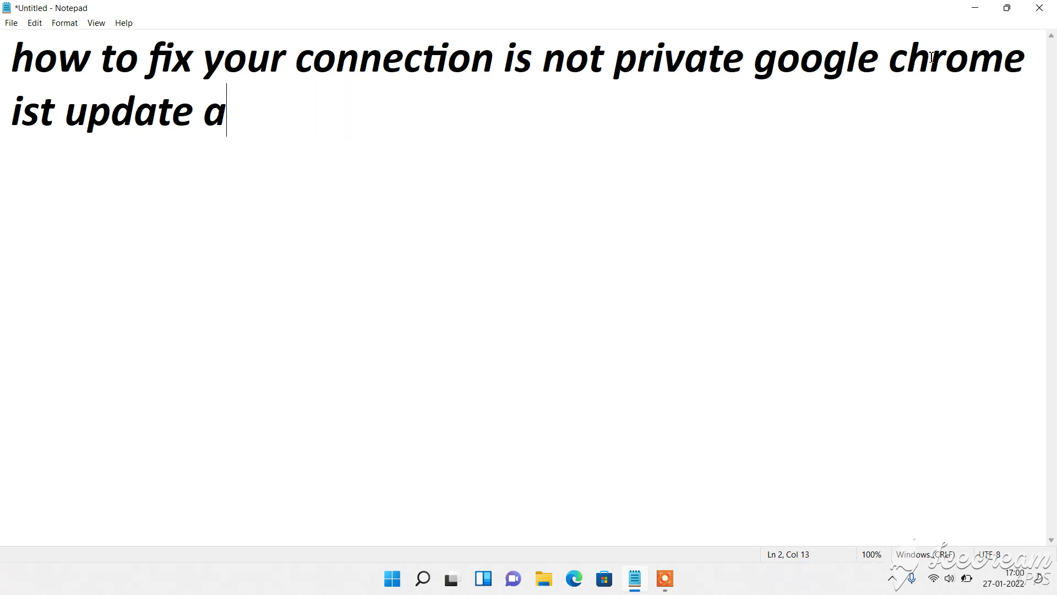
pyautogui.press('BackSpace')
pyautogui.write('date a')
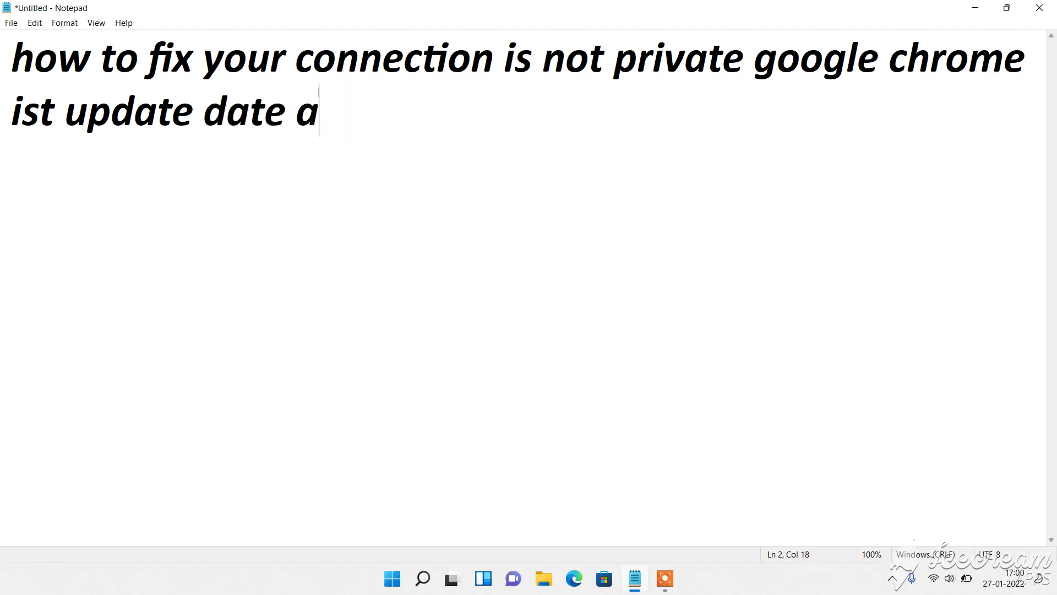
pyautogui.write('n')
pyautogui.press('BackSpace')
pyautogui.press('BackSpace')
pyautogui.press('BackSpace')
pyautogui.press('BackSpace')
pyautogui.press('BackSpace')
pyautogui.write('te and time')
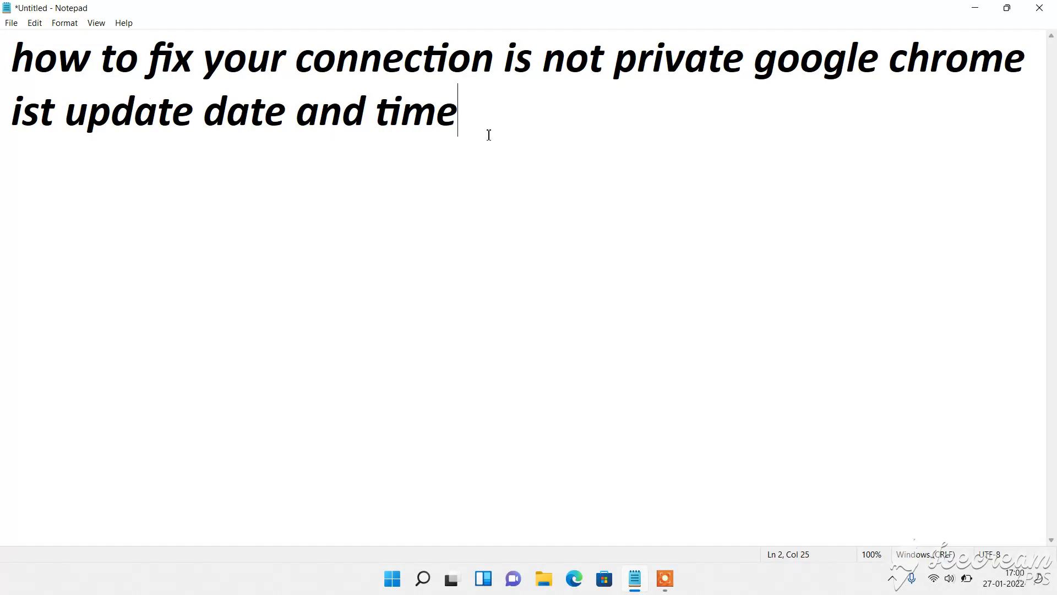
# Open the Windows date and time settings and switch Set time automatically off and back on
pyautogui.rightClick(1010, 580)
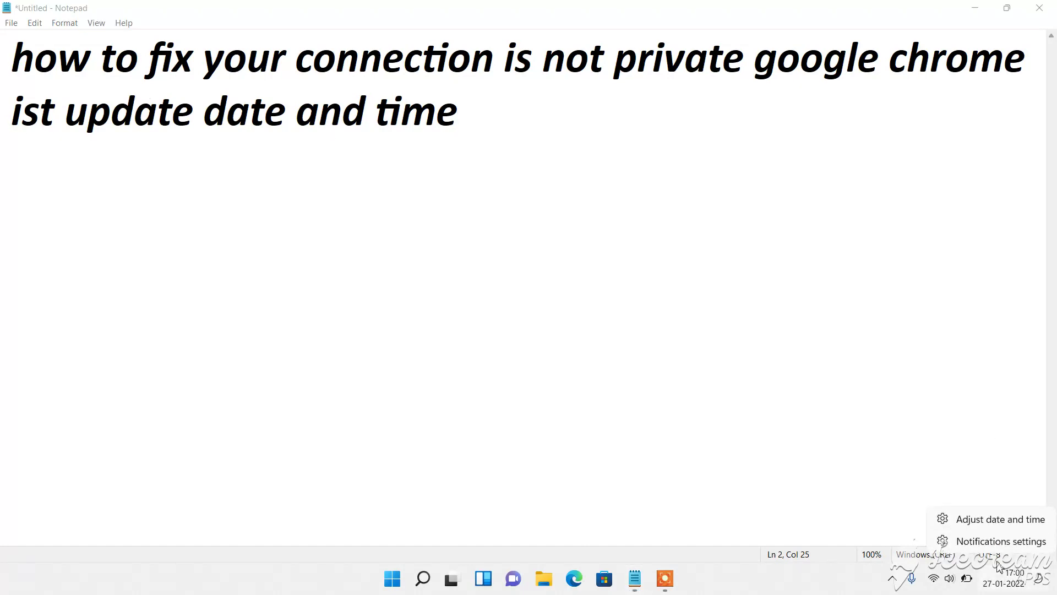
pyautogui.click(1009, 519)
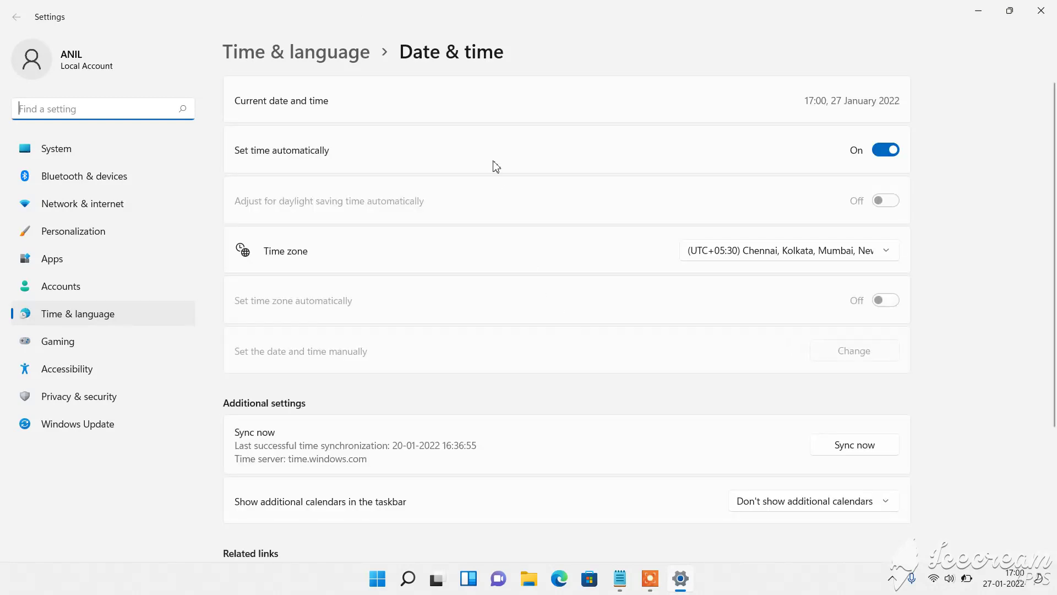
pyautogui.click(883, 154)
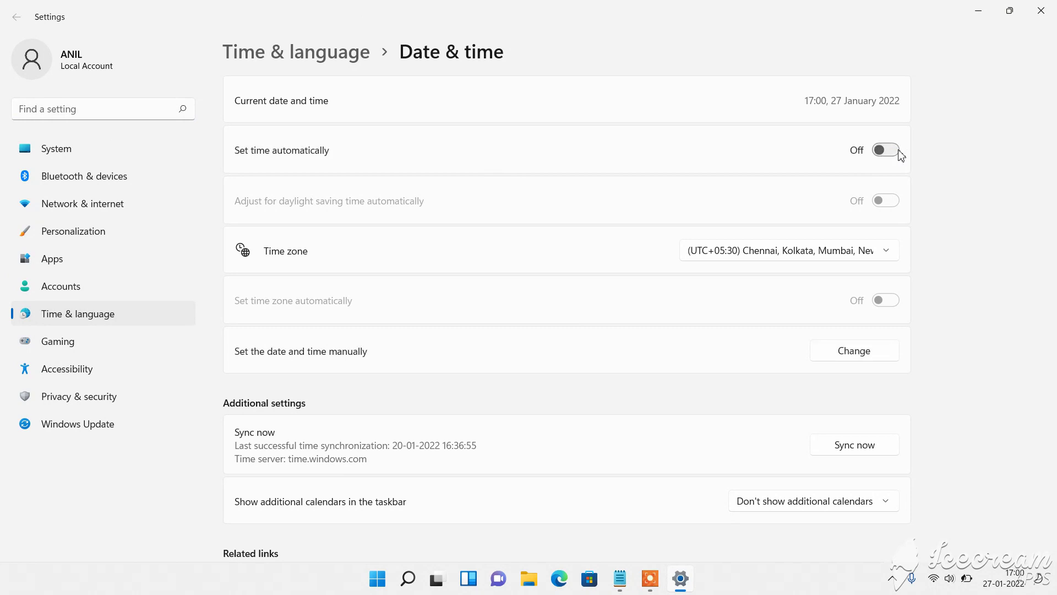
pyautogui.click(899, 154)
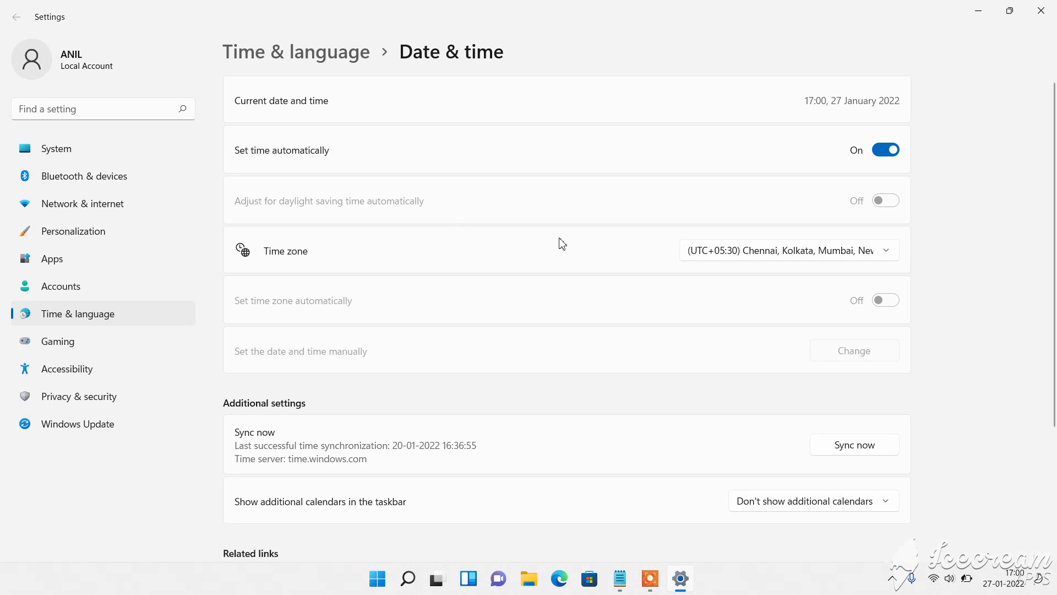
# Select (UTC+05:30) Chennai, Kolkata, Mumbai, New Delhi as the time zone
pyautogui.scroll(-2, 587, 254)
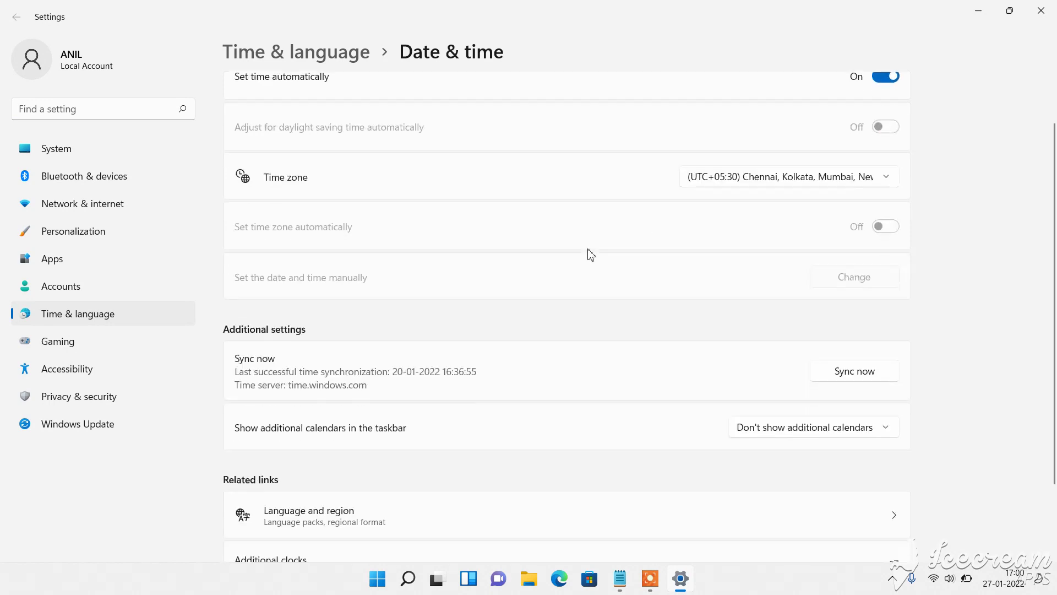
pyautogui.click(786, 181)
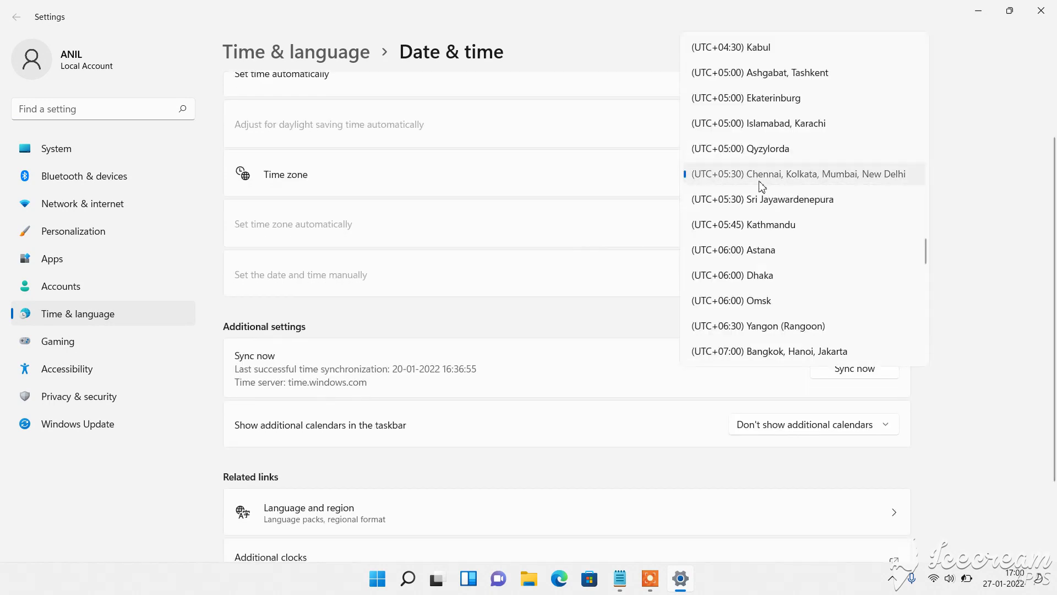
pyautogui.click(762, 185)
# Synchronize the system clock with the time server and close Settings
pyautogui.scroll(-1, 751, 336)
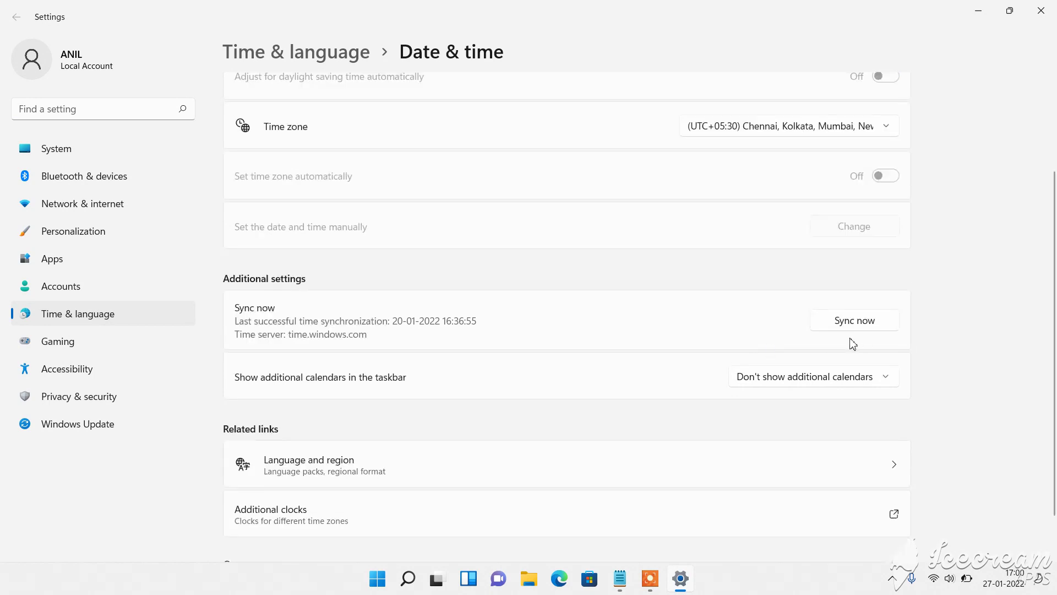
pyautogui.click(836, 329)
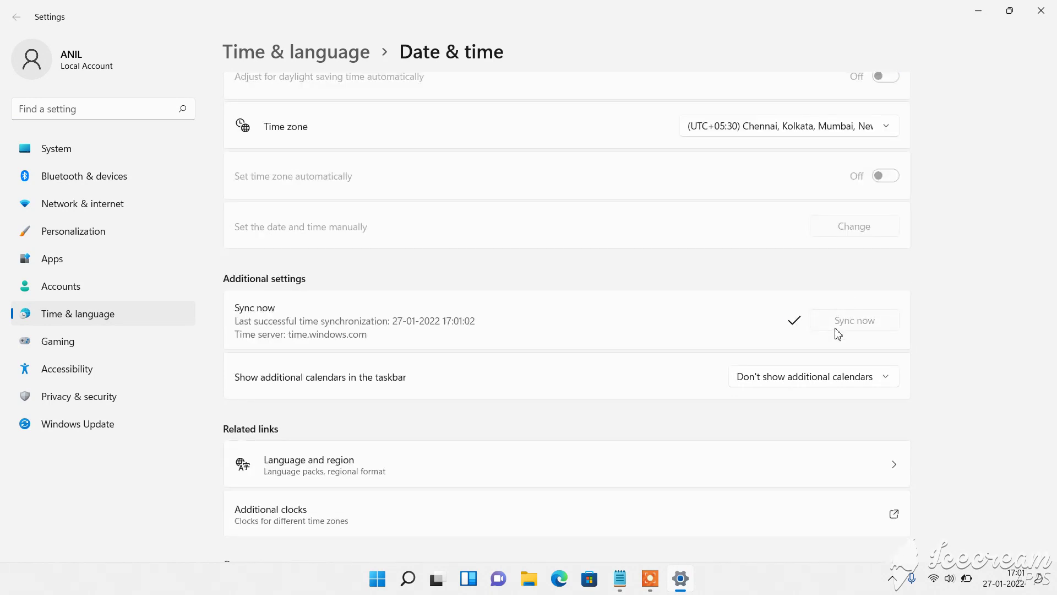
pyautogui.scroll(-2, 687, 372)
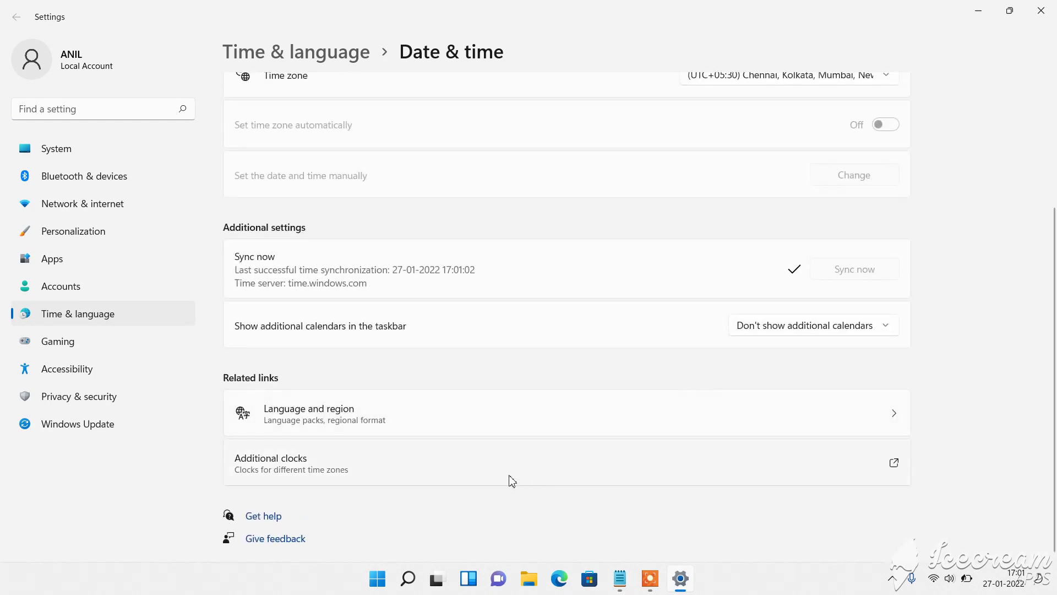
pyautogui.scroll(5, 637, 413)
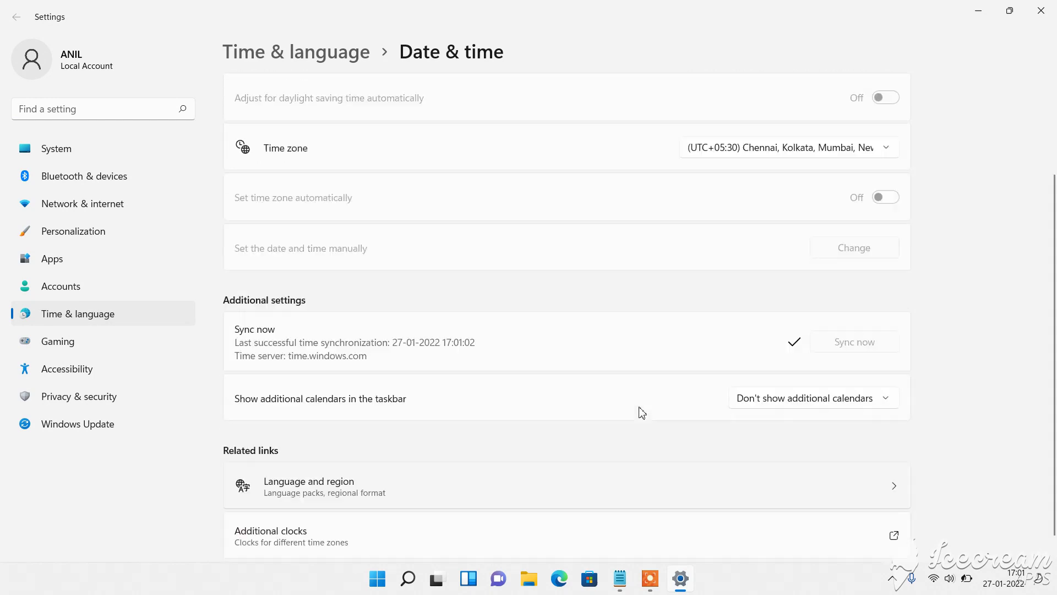
pyautogui.click(1041, 11)
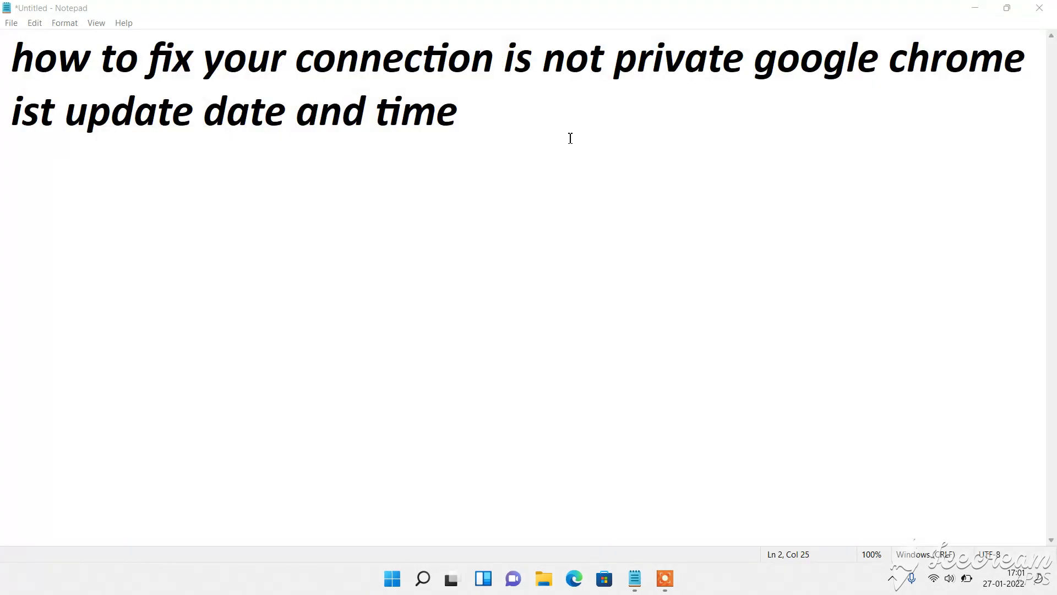
# Find and open Control Panel from the Windows search, and open its Internet Options
pyautogui.press('super')
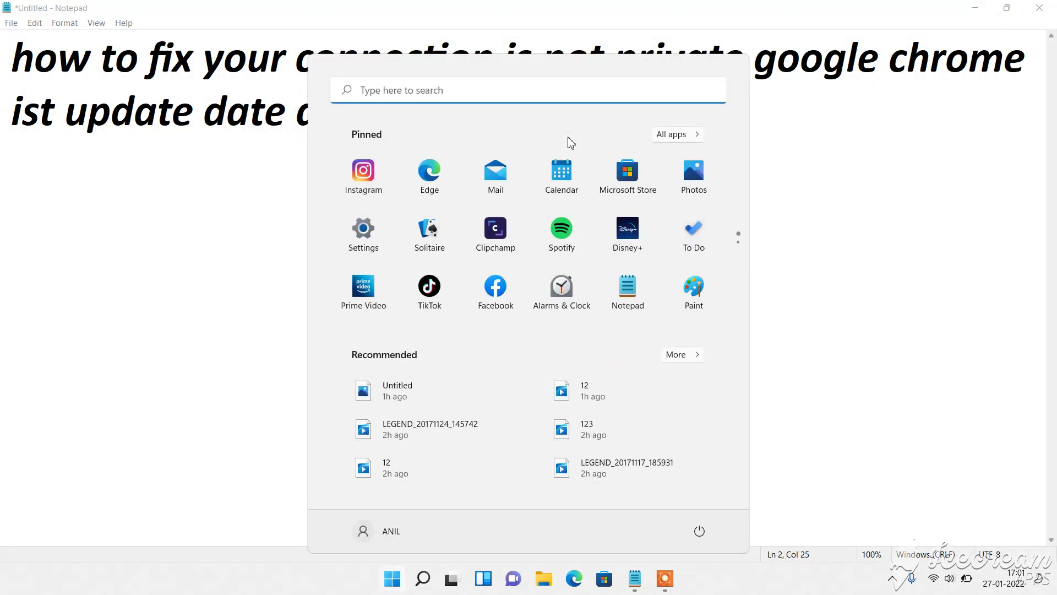
pyautogui.write('o')
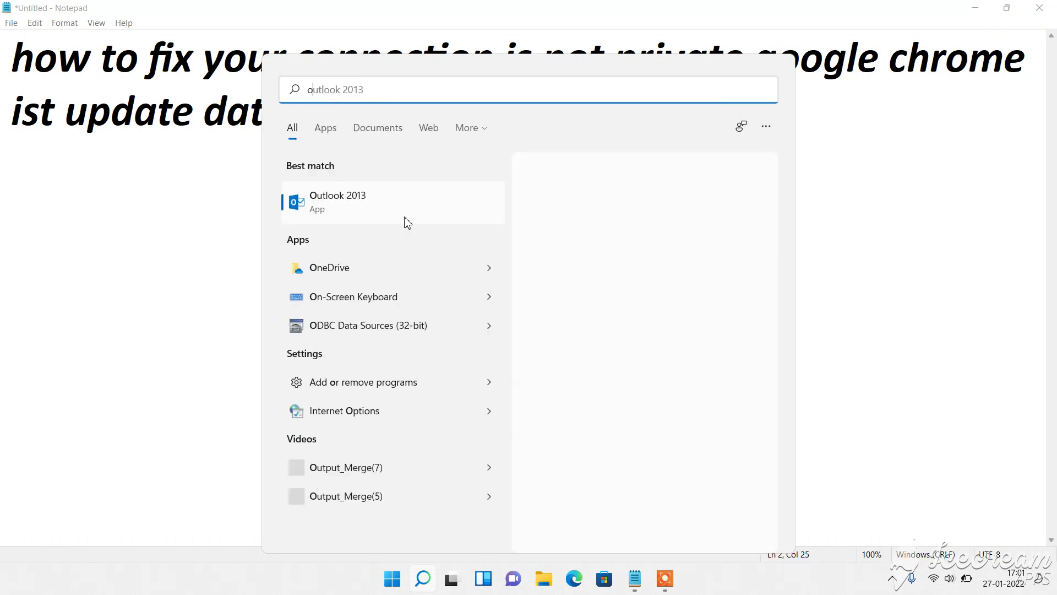
pyautogui.press('BackSpace')
pyautogui.write('co')
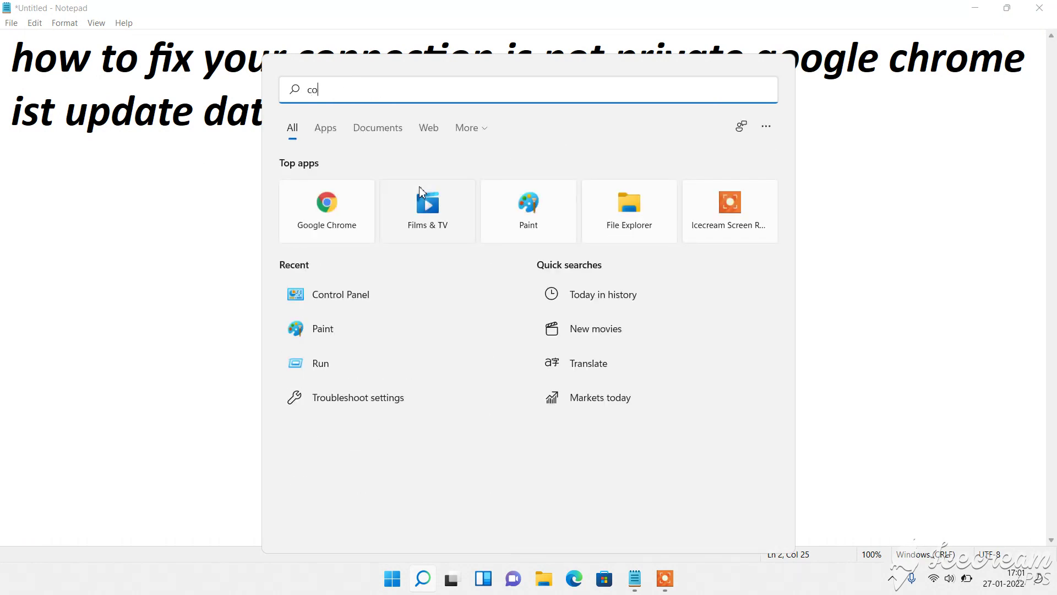
pyautogui.click(334, 202)
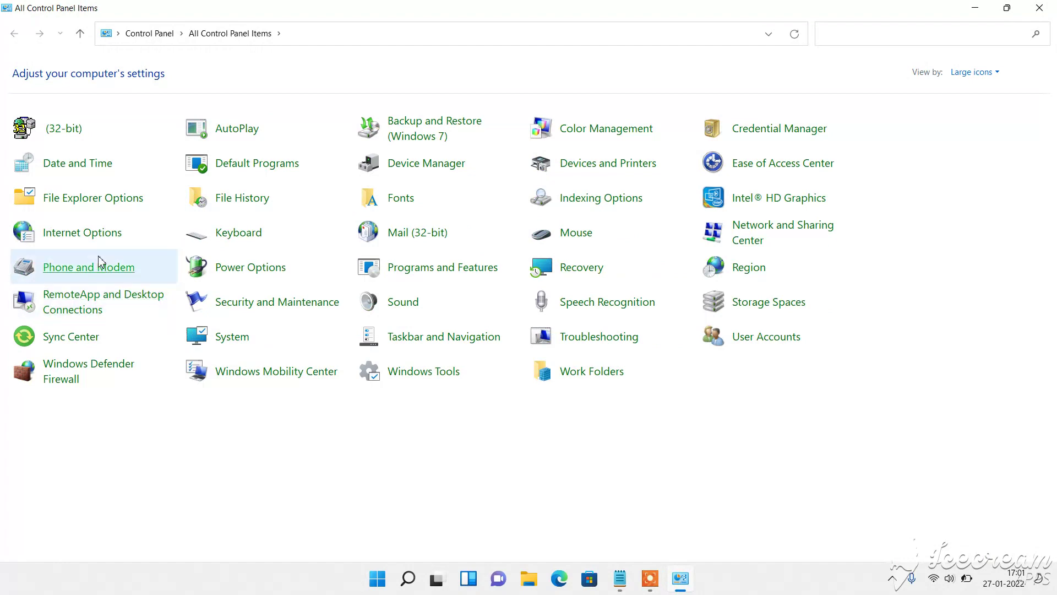
pyautogui.click(77, 231)
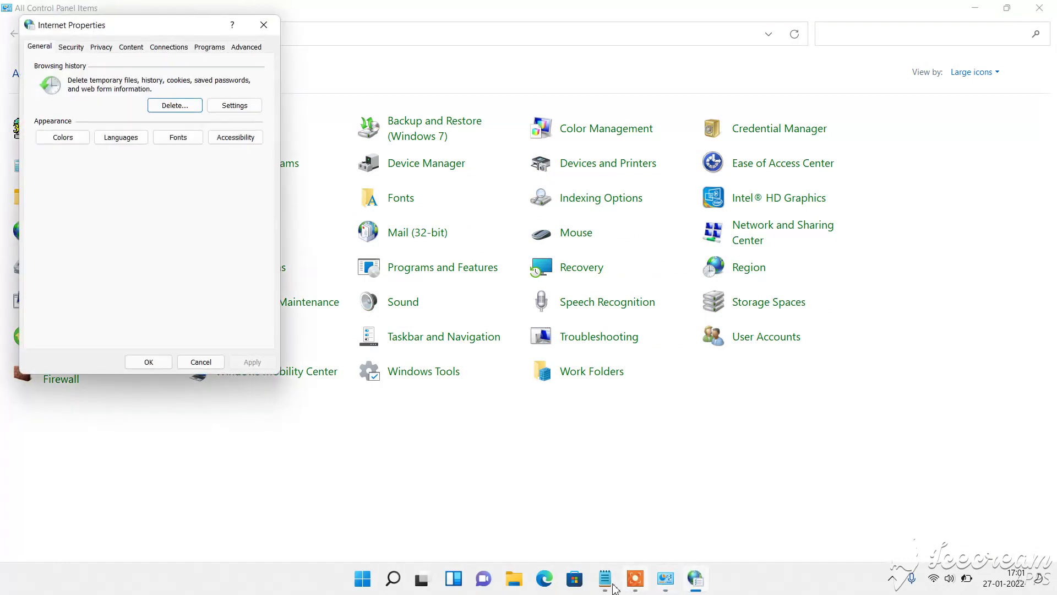
# Switch to Notepad, add a third line reading "click on internet option", and minimize the note
pyautogui.click(605, 578)
pyautogui.press('Return')
pyautogui.write('cli')
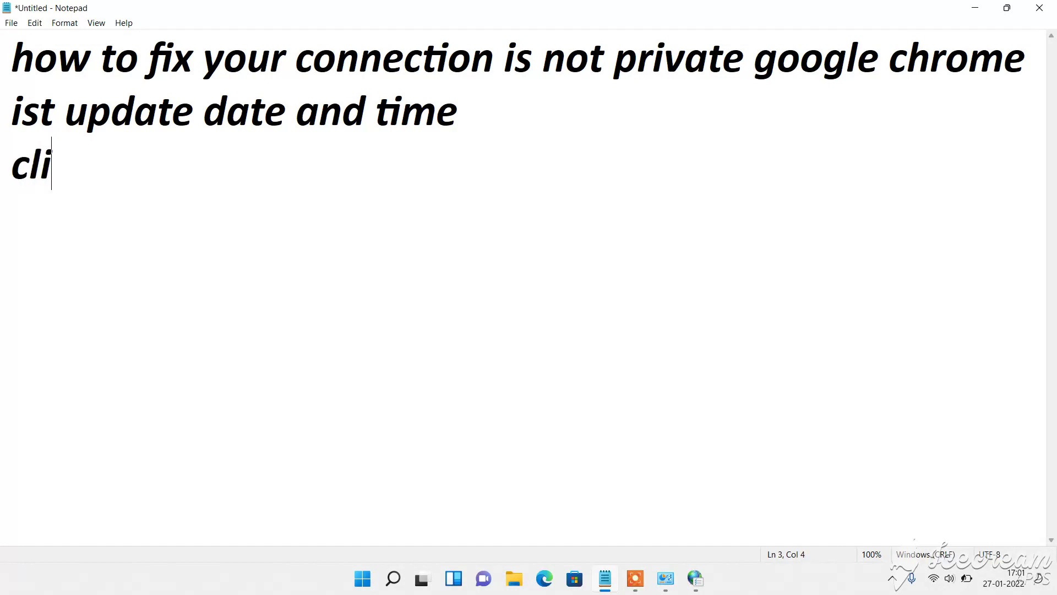
pyautogui.write('ck on in')
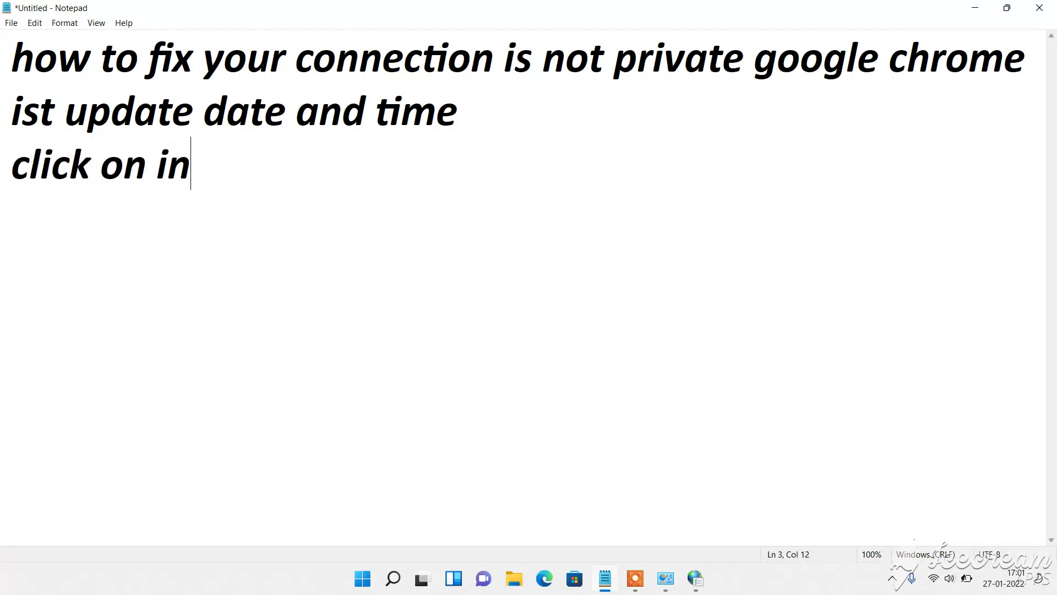
pyautogui.write('ternet ')
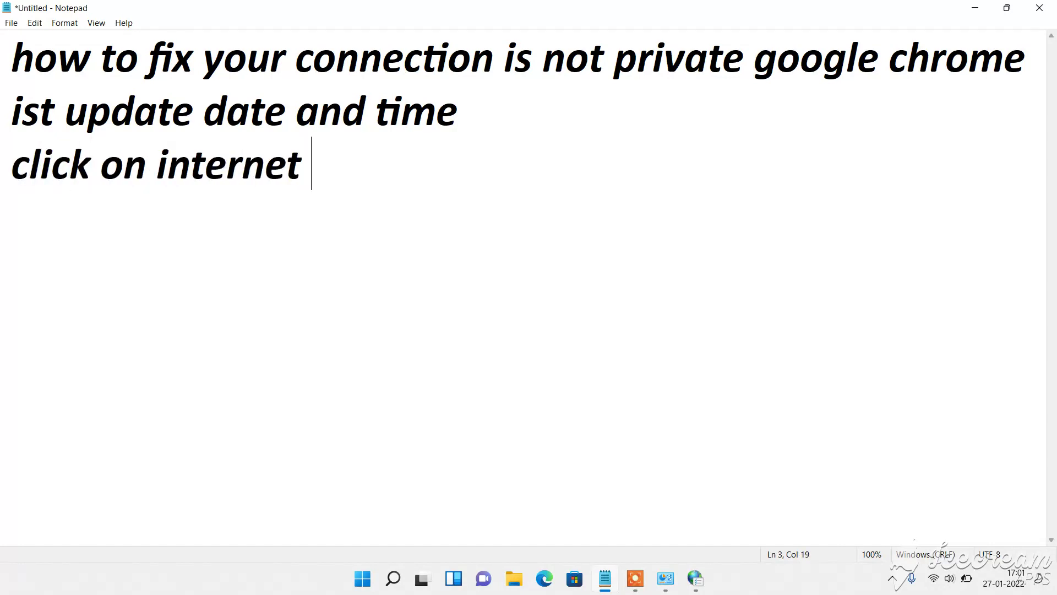
pyautogui.write('option')
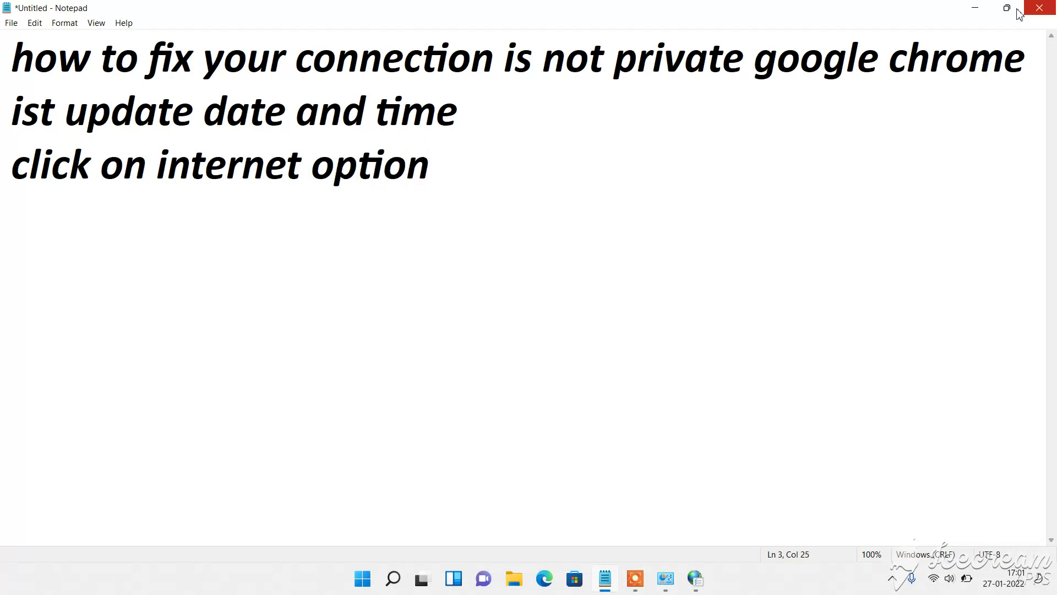
pyautogui.click(975, 8)
# Move the Internet Properties dialog clear of the window corner and restore its advanced settings
pyautogui.moveTo(193, 36); pyautogui.dragTo(560, 124)
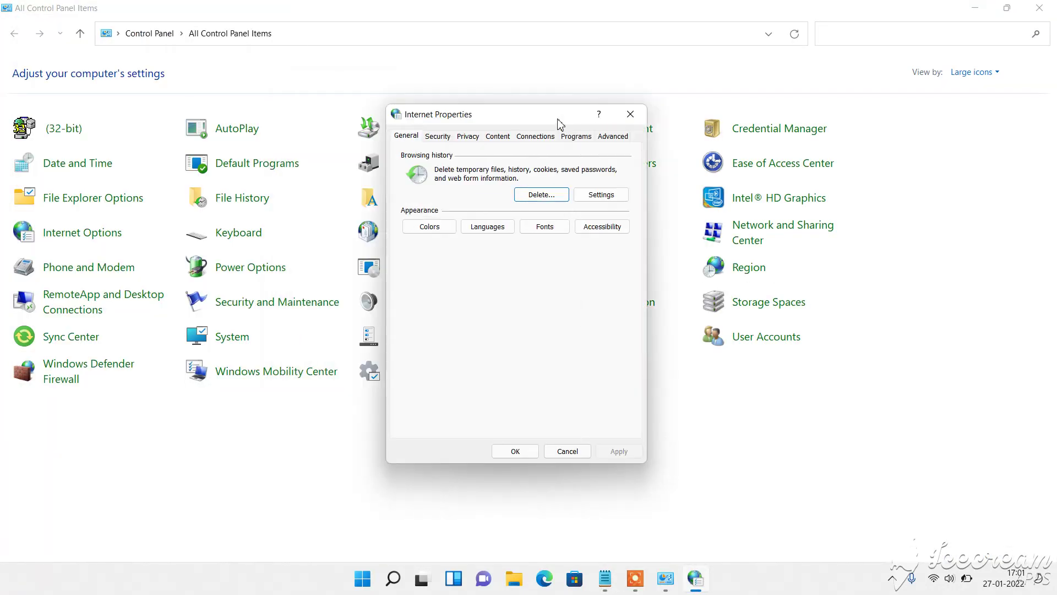
pyautogui.click(438, 137)
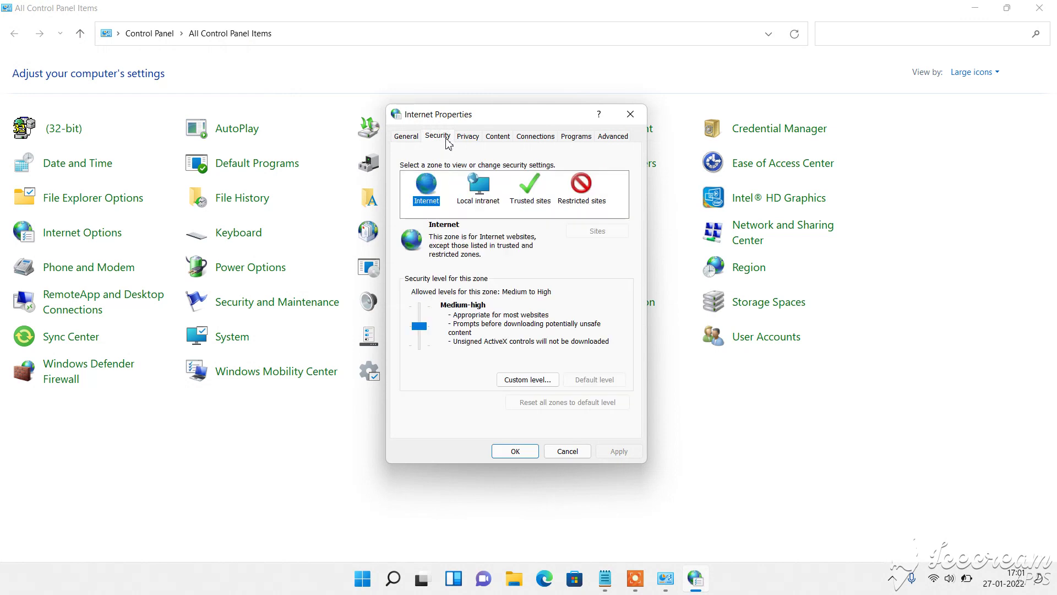
pyautogui.click(613, 136)
pyautogui.click(587, 405)
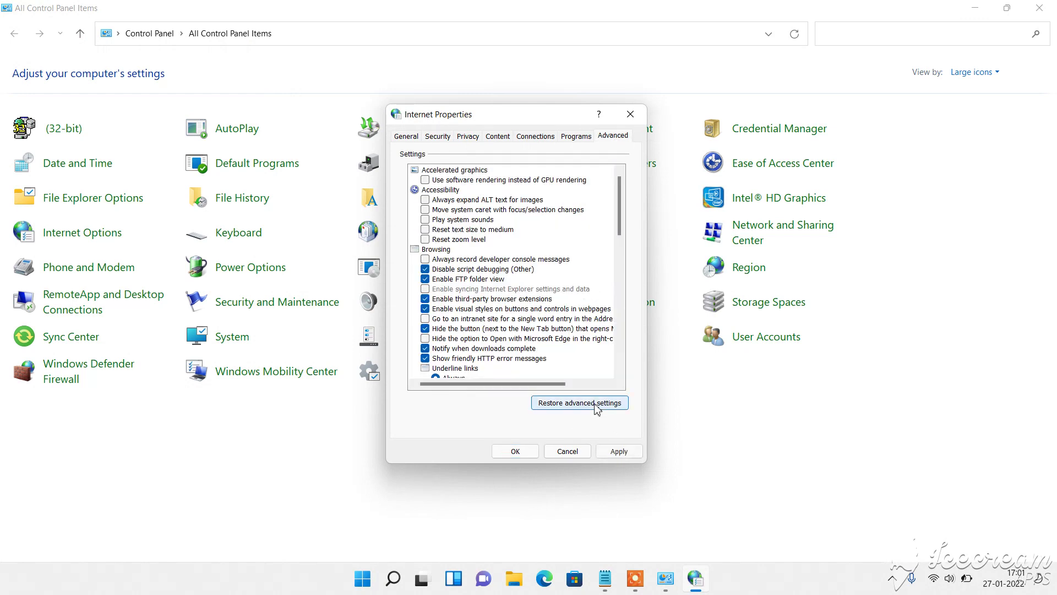
pyautogui.click(569, 139)
pyautogui.click(536, 138)
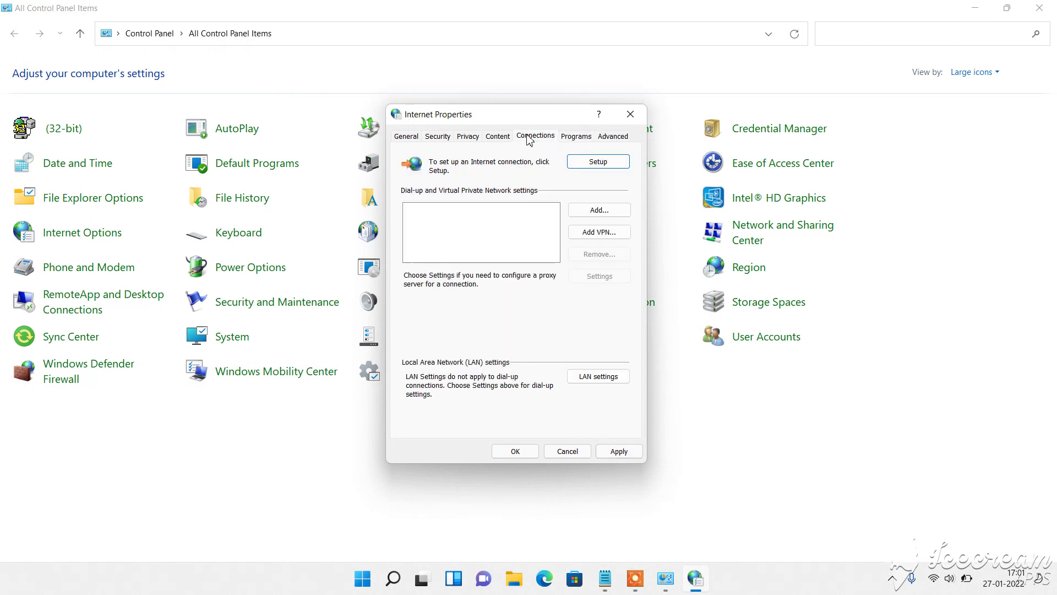
pyautogui.click(480, 139)
pyautogui.click(452, 138)
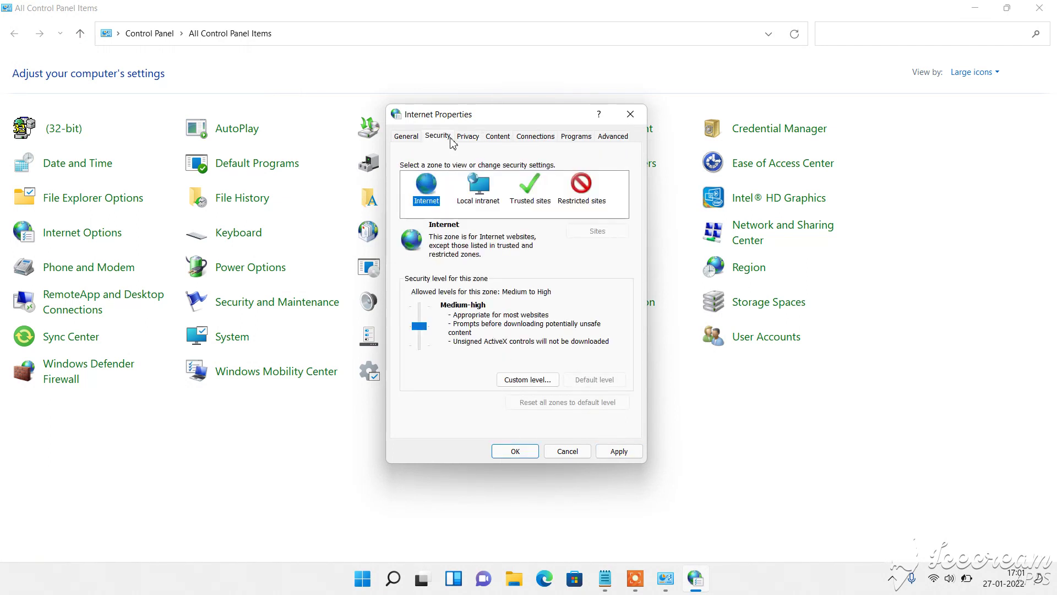
# Delete the browsing history in Internet Properties, adding Download History to the data to clear
pyautogui.click(414, 137)
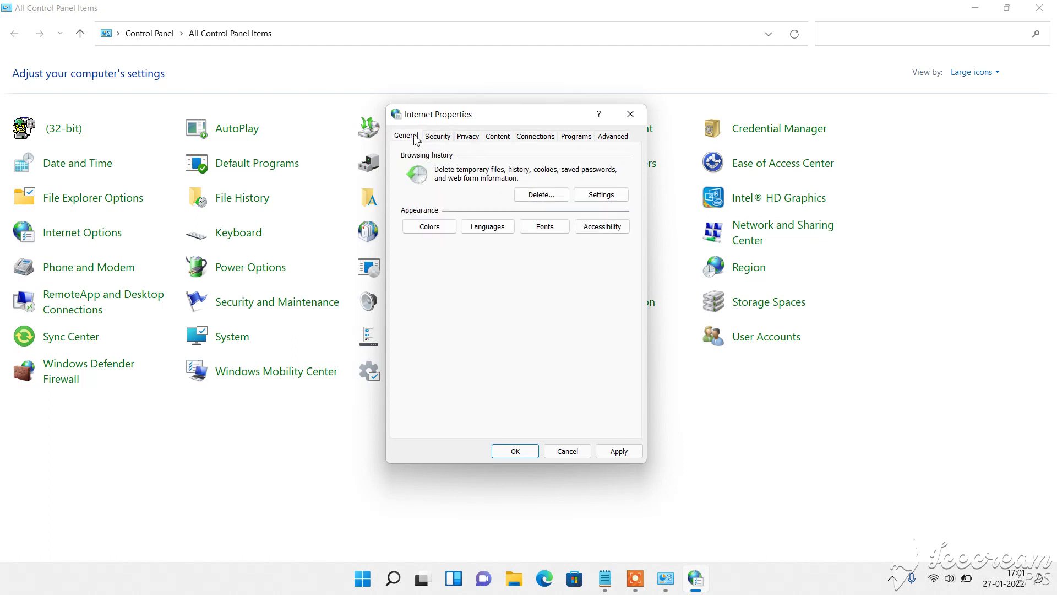
pyautogui.click(537, 195)
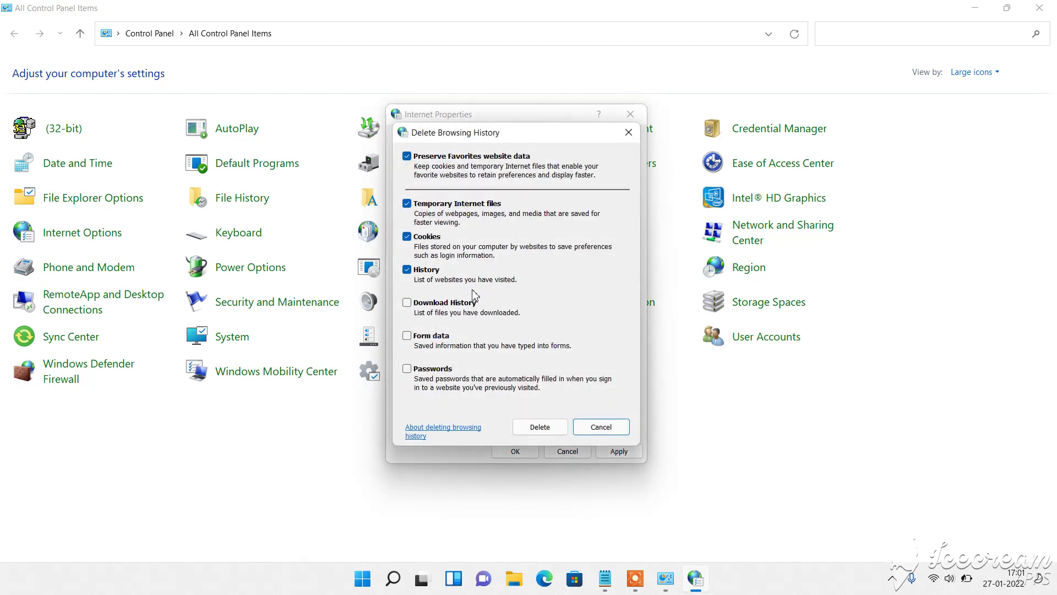
pyautogui.click(461, 302)
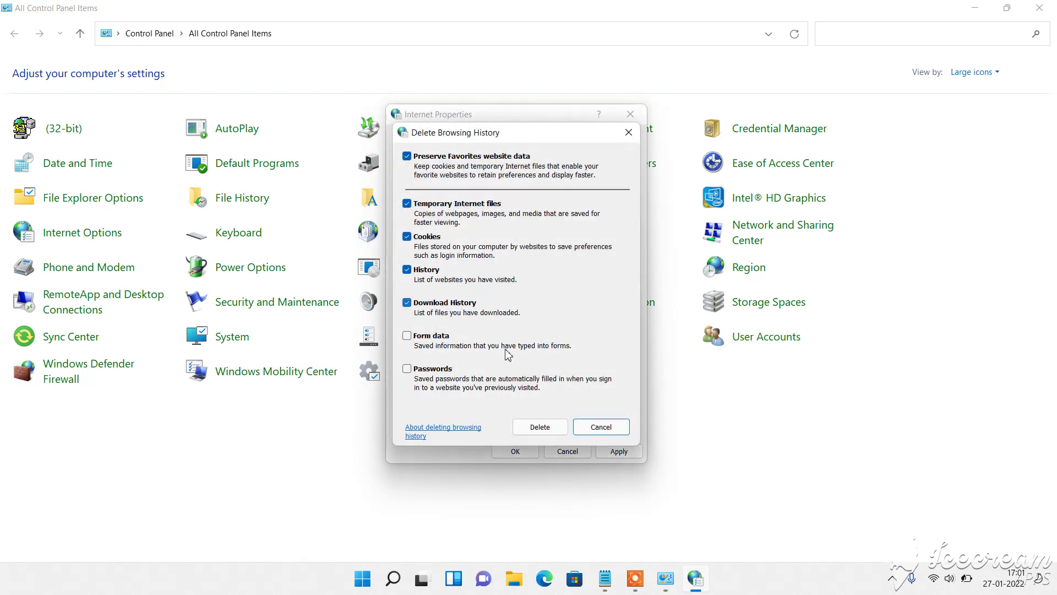
pyautogui.click(534, 428)
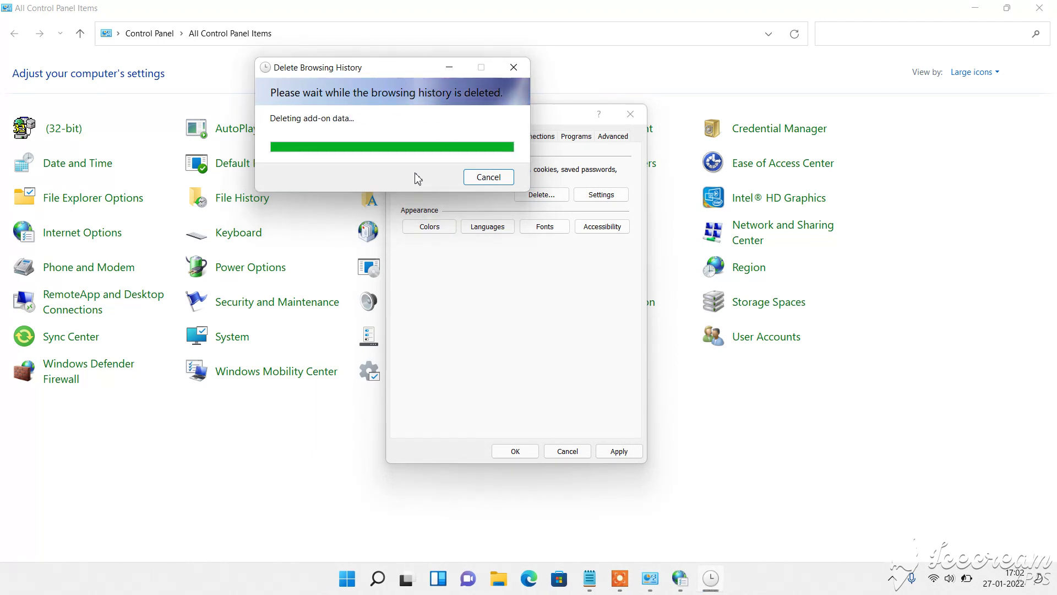
# Apply and confirm the Internet Properties changes, and close Control Panel
pyautogui.click(604, 456)
pyautogui.click(507, 455)
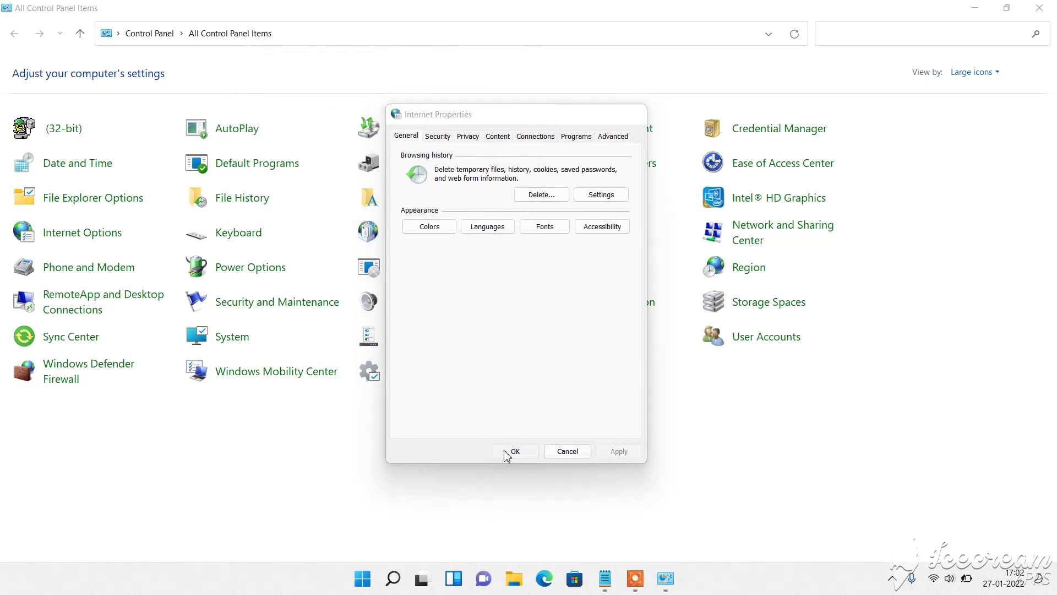
pyautogui.click(1053, 6)
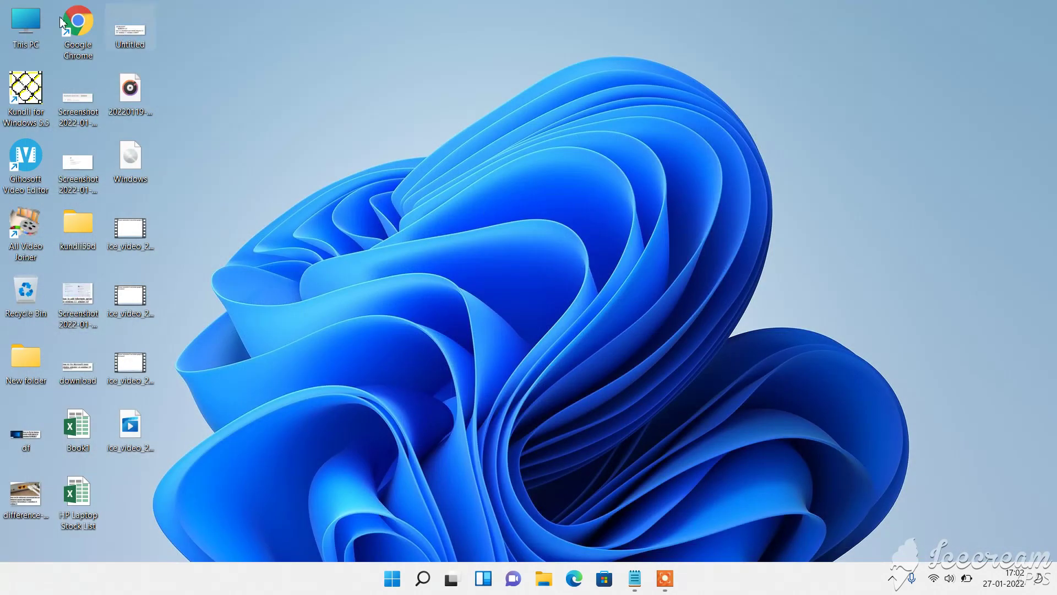
# Switch to Google Chrome, open Clear browsing data from the history page, and set the basic time range to All time
pyautogui.doubleClick(88, 32)
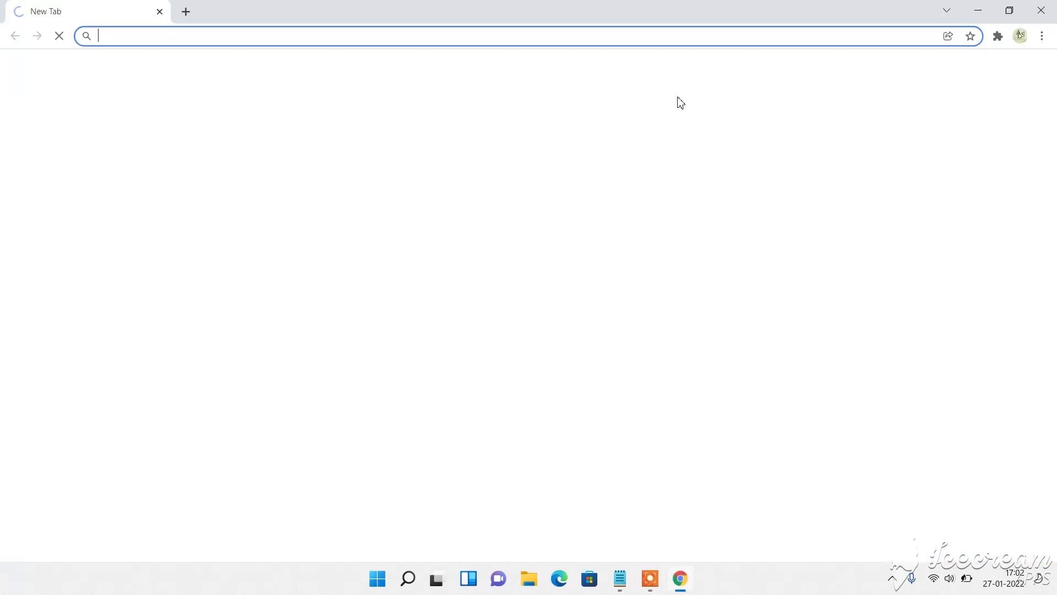
pyautogui.click(1042, 36)
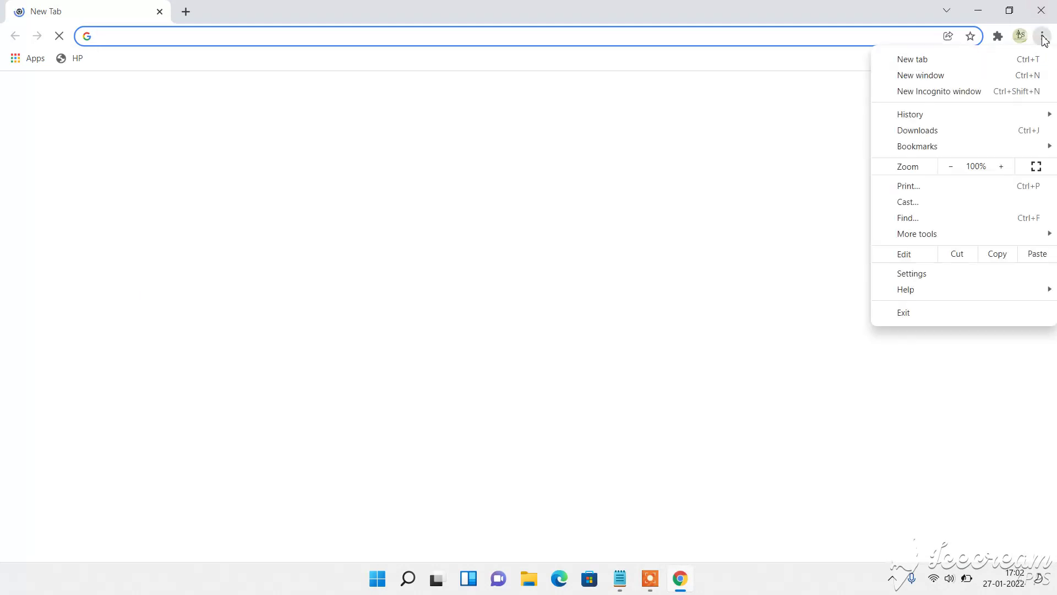
pyautogui.moveTo(922, 116)
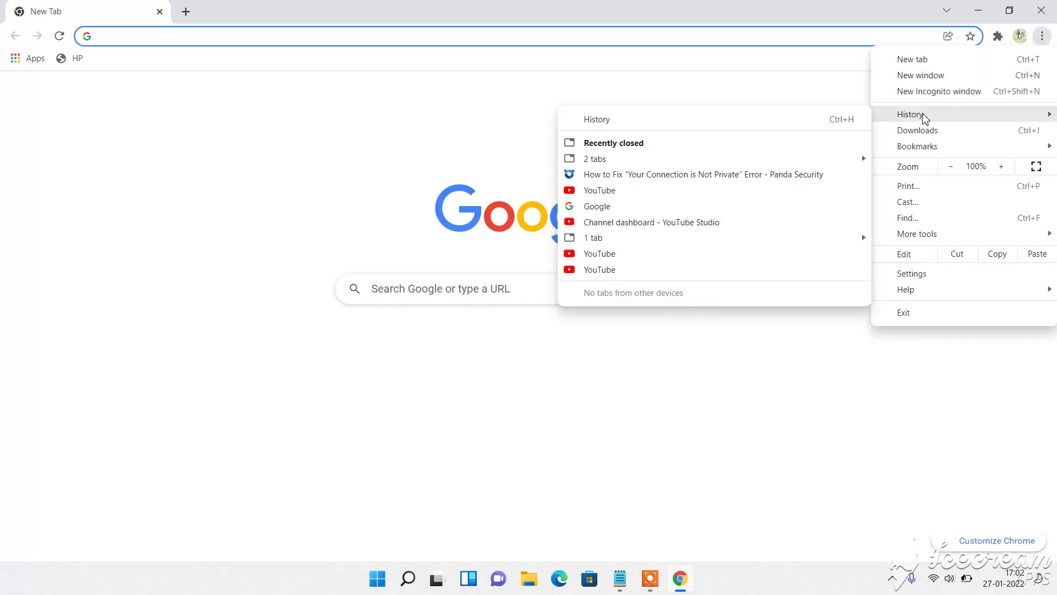
pyautogui.click(707, 116)
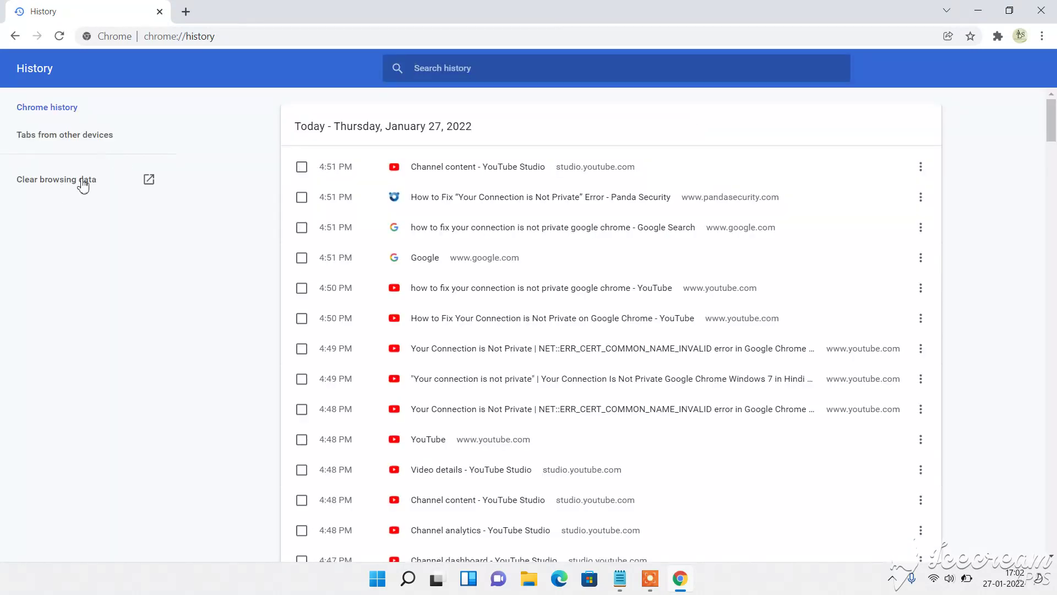
pyautogui.click(78, 188)
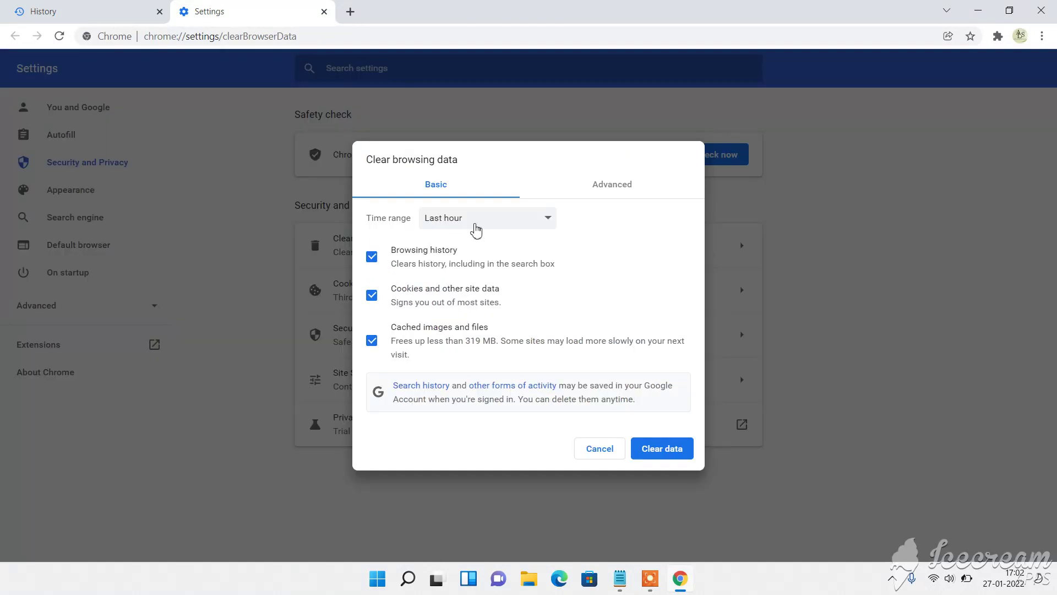
pyautogui.click(477, 230)
pyautogui.click(469, 281)
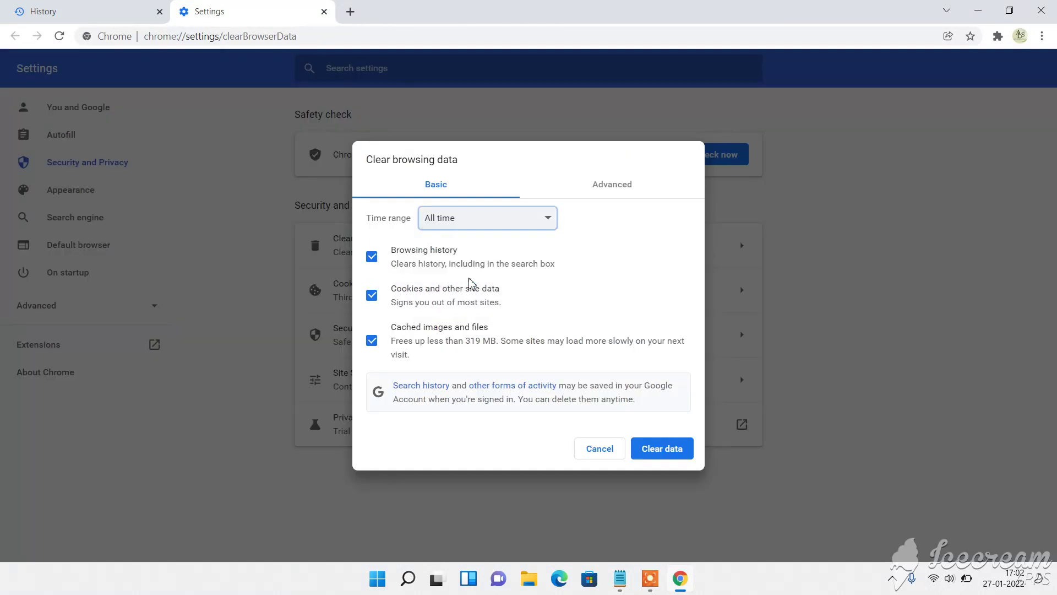
# In the advanced clearing options, set the time range to All time and add passwords and other sign-in data, autofill form data and Site Settings
pyautogui.click(595, 190)
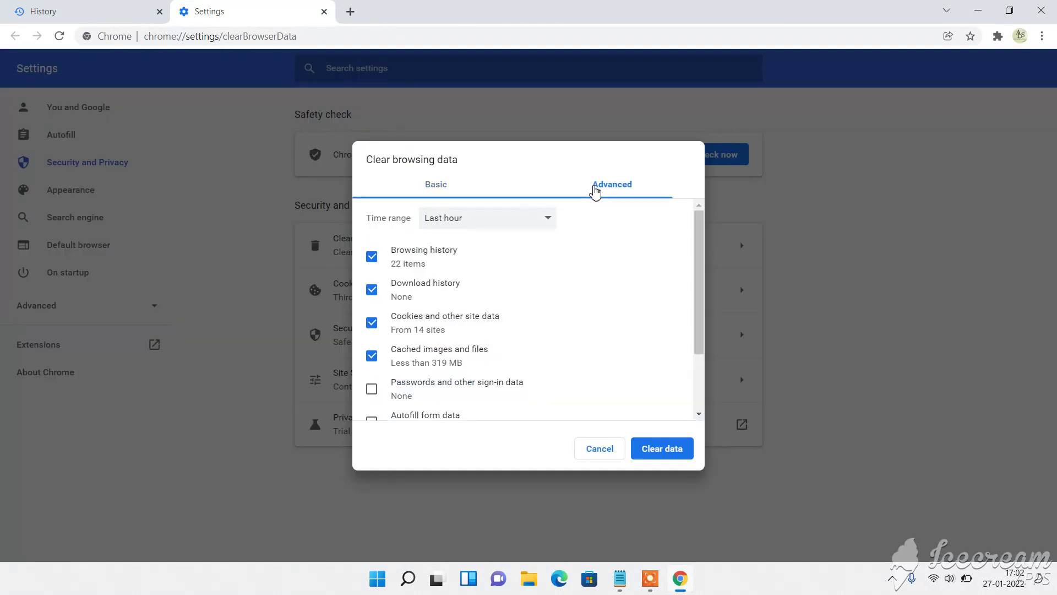
pyautogui.click(498, 223)
pyautogui.click(441, 278)
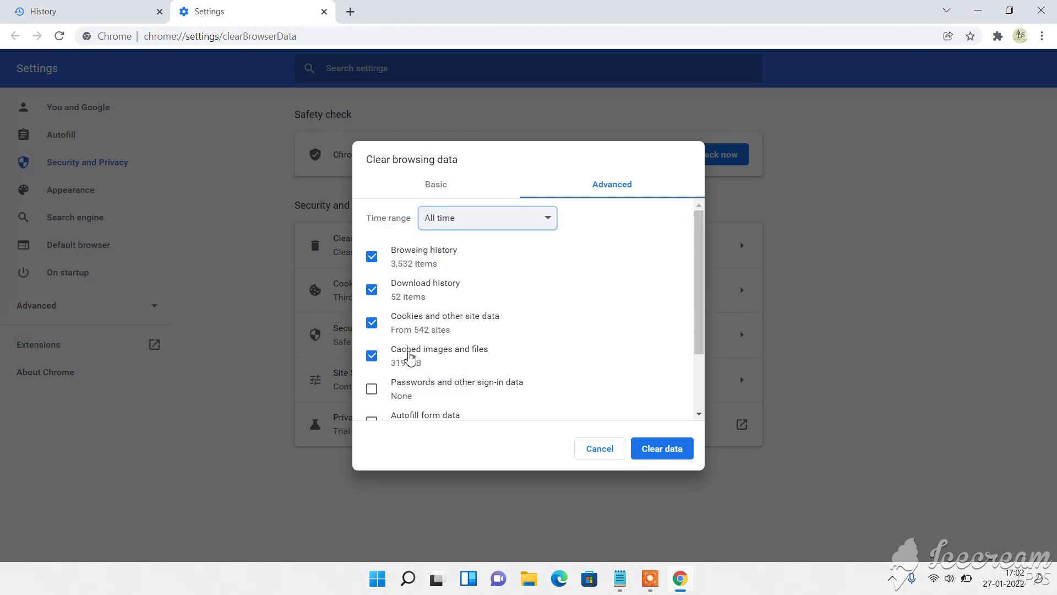
pyautogui.click(372, 389)
pyautogui.scroll(-2, 504, 359)
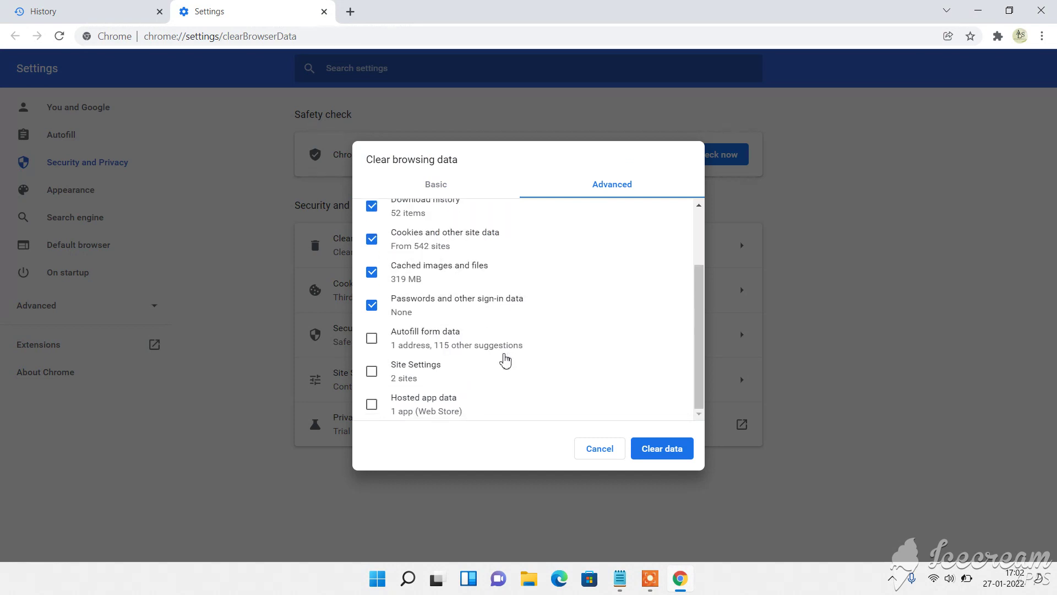
pyautogui.click(426, 338)
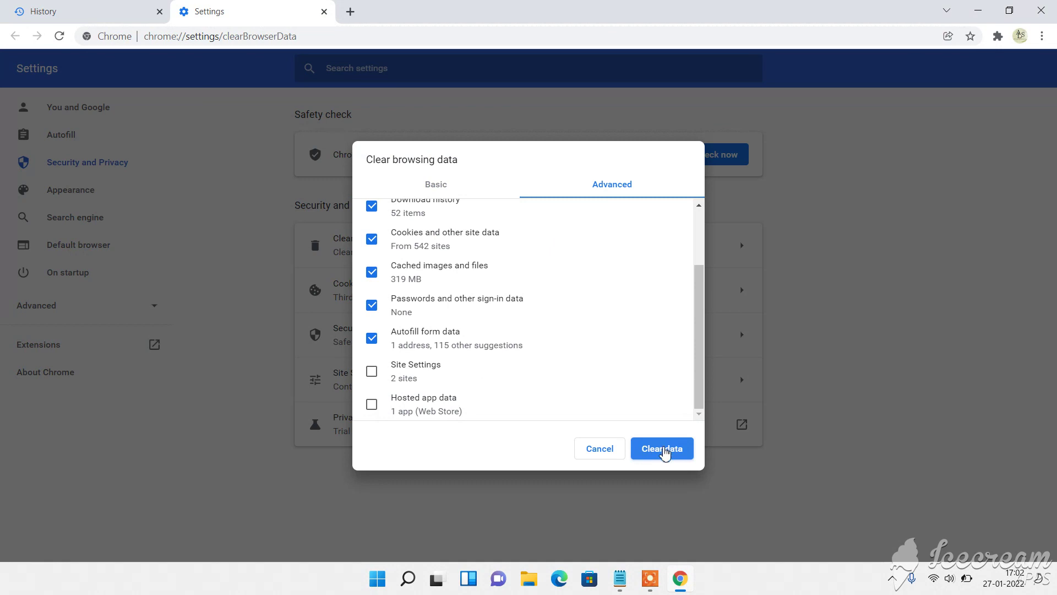
pyautogui.click(416, 374)
# Return to the basic clearing options and clear all-time browsing history, cookies and cached files
pyautogui.click(436, 184)
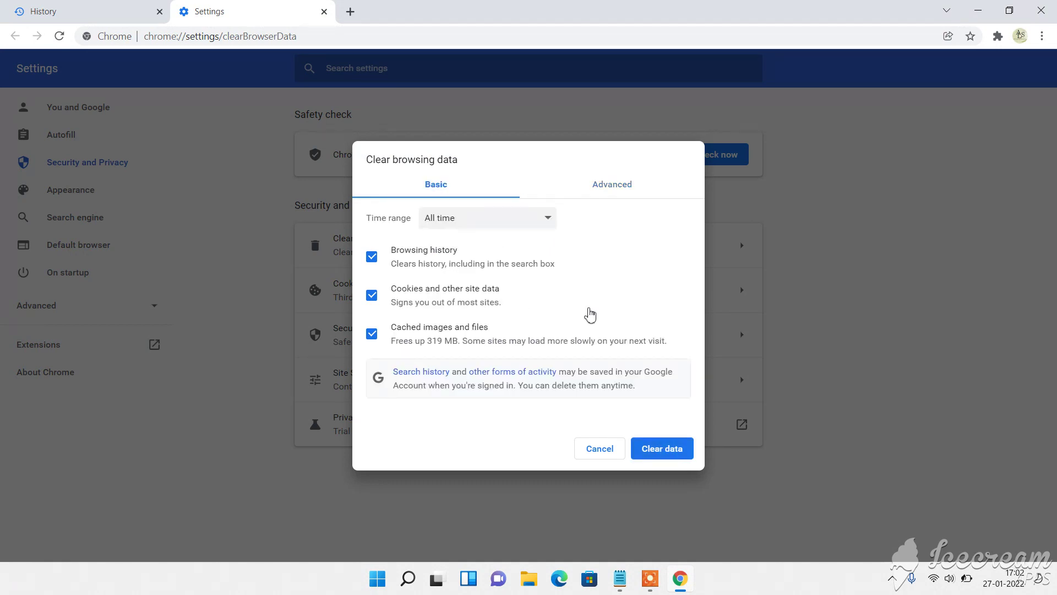
pyautogui.click(667, 448)
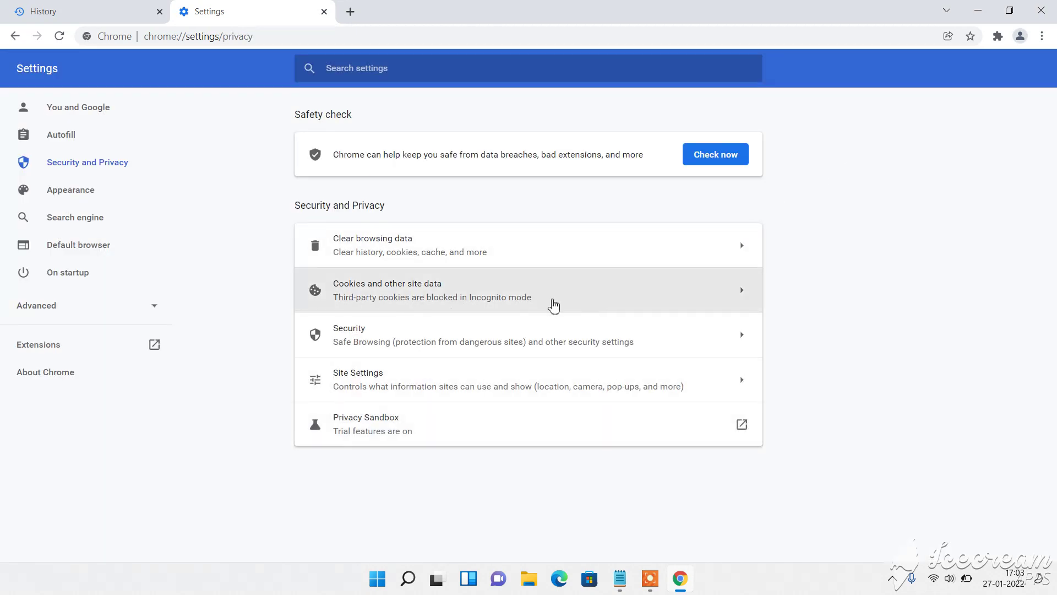
# Review the Cookies and other site data settings, including the customized site behaviors, and close Chrome
pyautogui.click(426, 291)
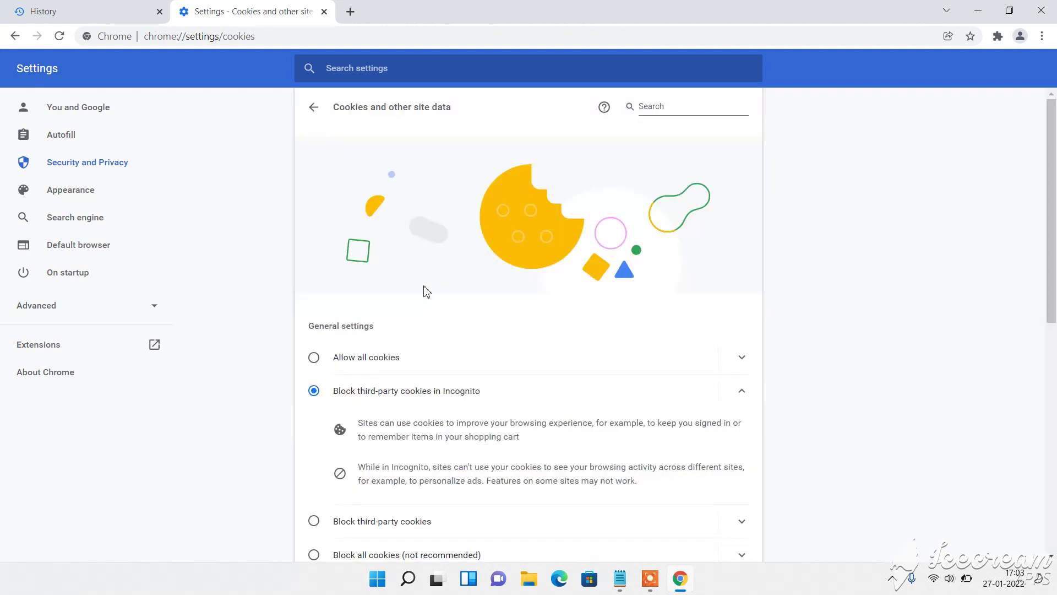
pyautogui.scroll(-8, 504, 363)
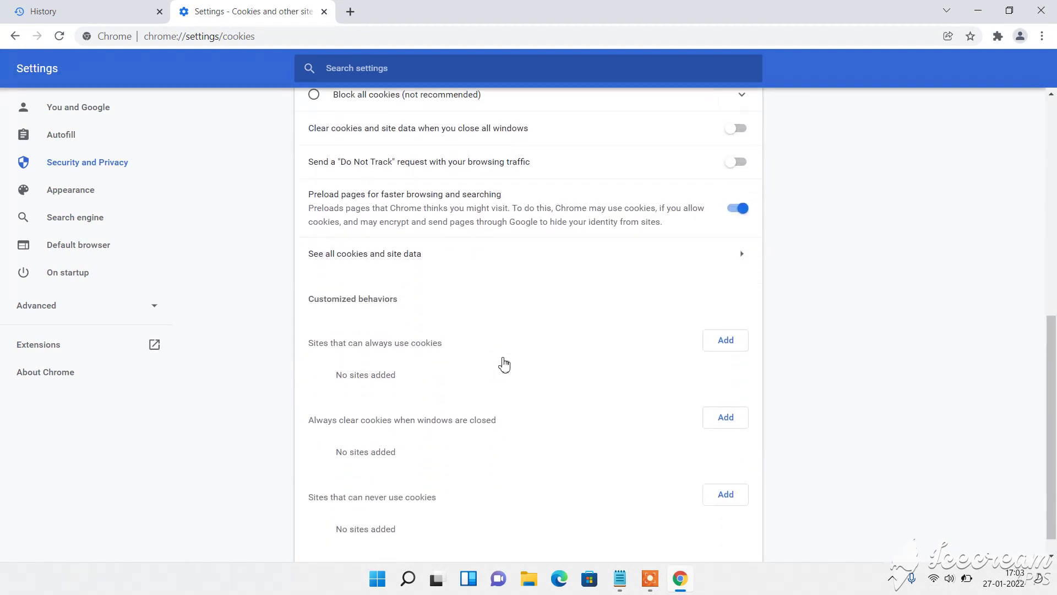
pyautogui.scroll(6, 504, 363)
pyautogui.scroll(3, 504, 363)
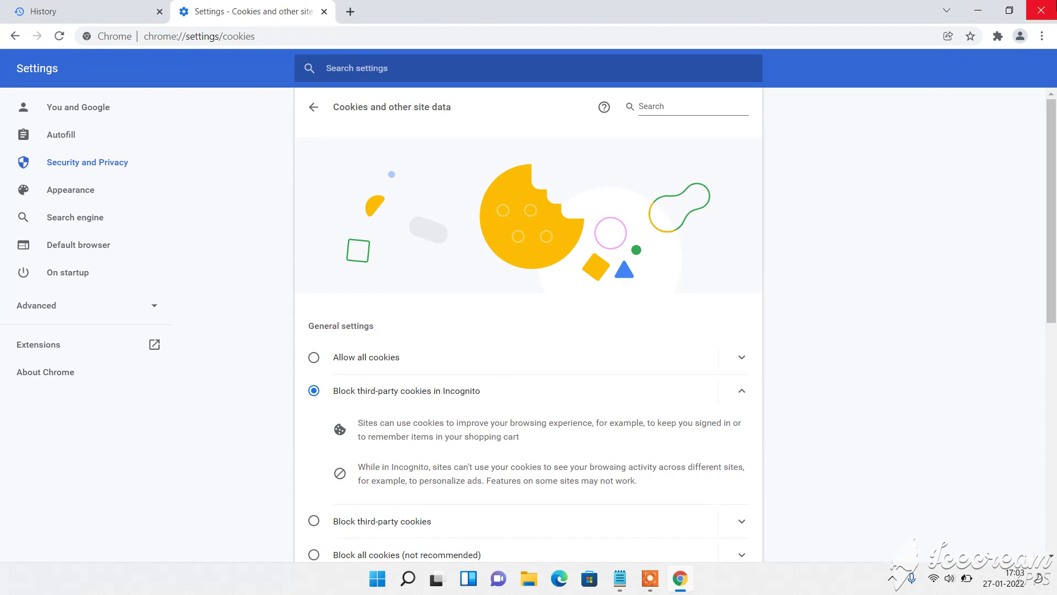
pyautogui.click(1041, 10)
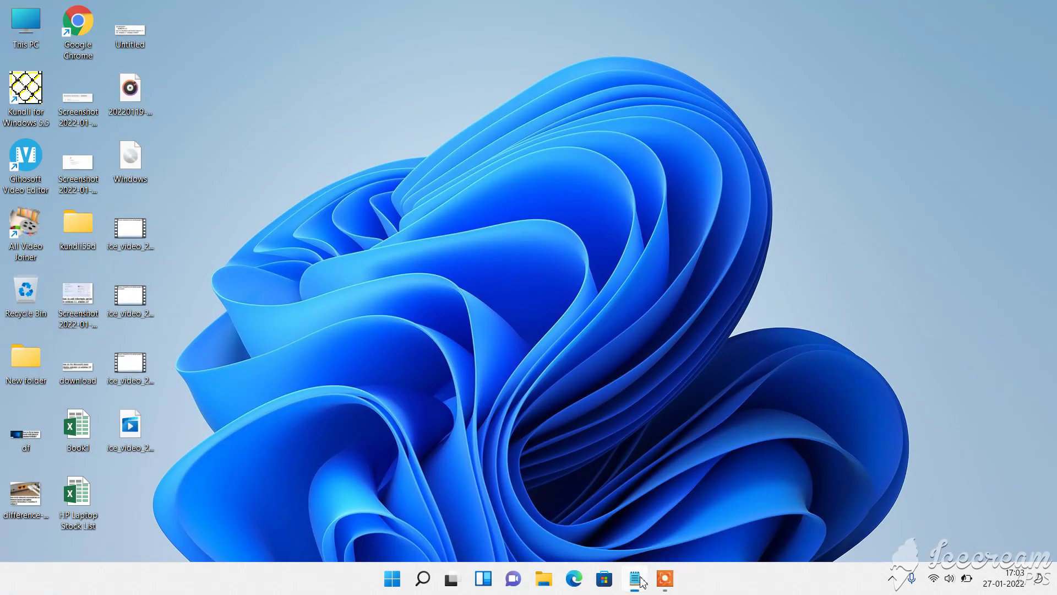
# Switch to Notepad and add a fourth line to the note reading "ok all stpes"
pyautogui.click(638, 579)
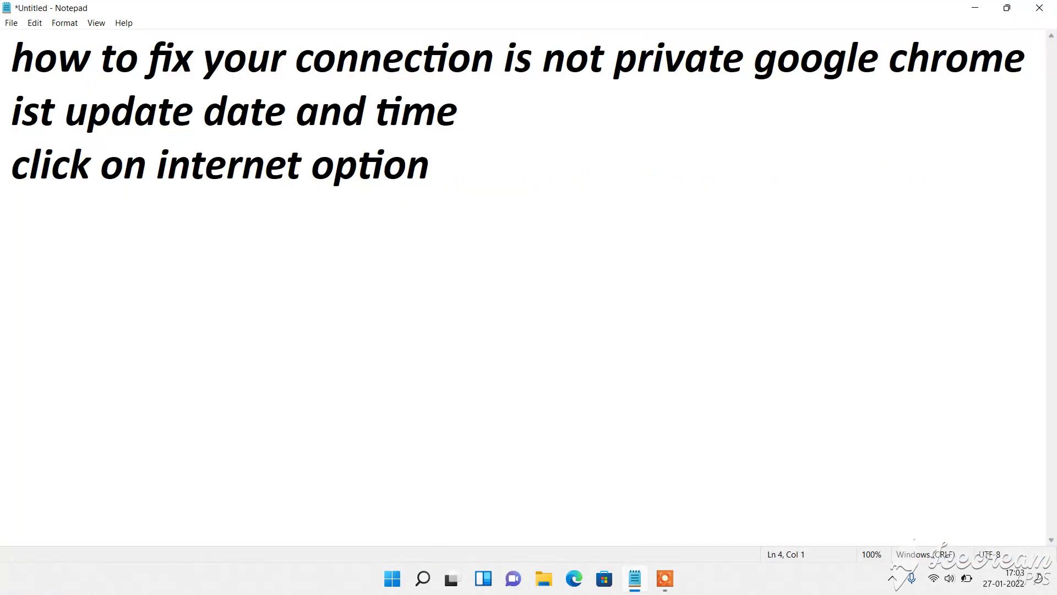
pyautogui.write('ok all')
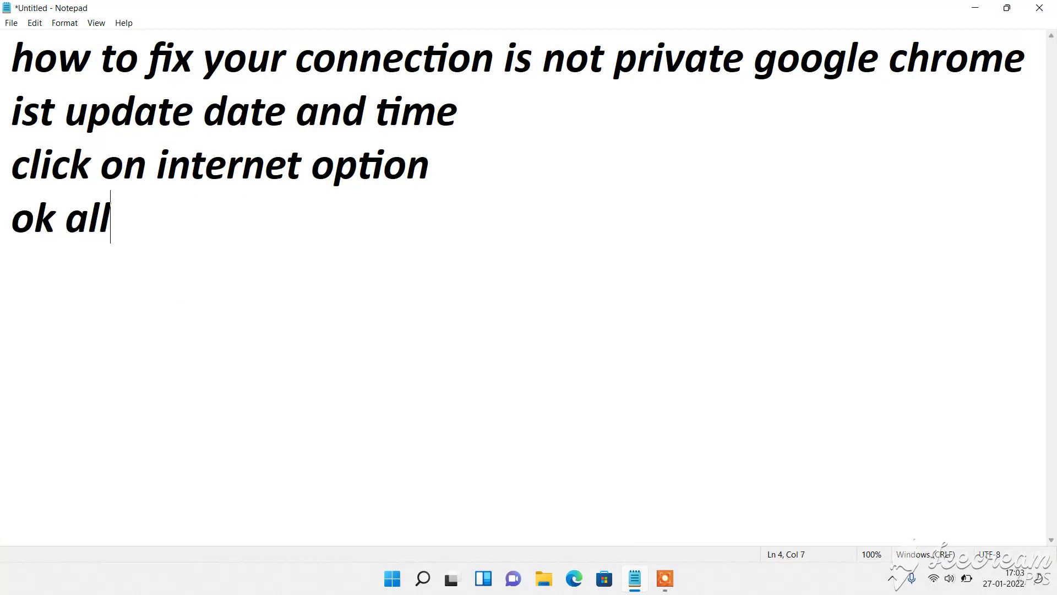
pyautogui.write(' stpes')
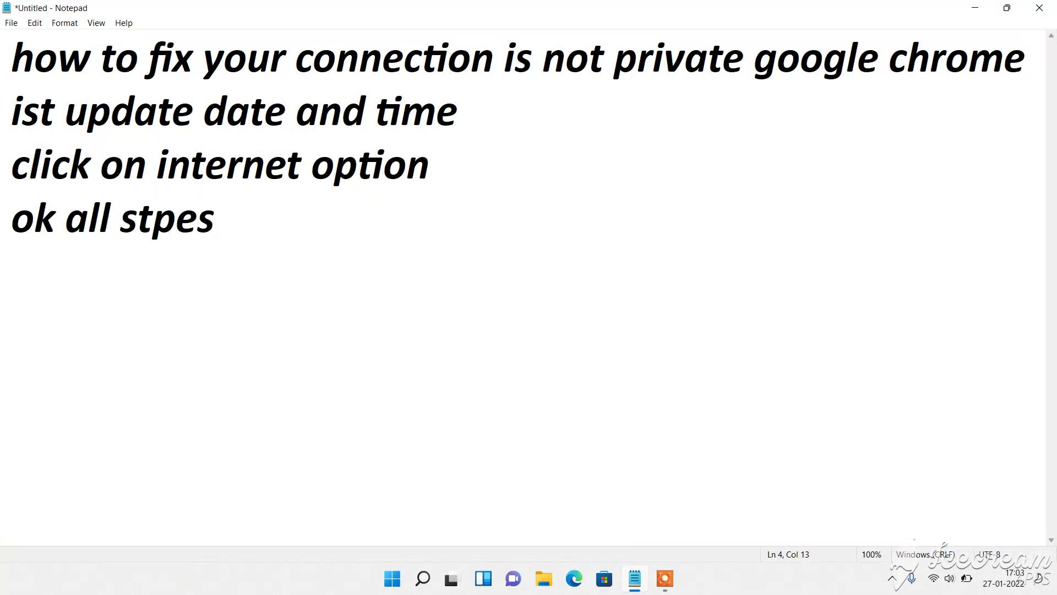
pyautogui.click(665, 578)
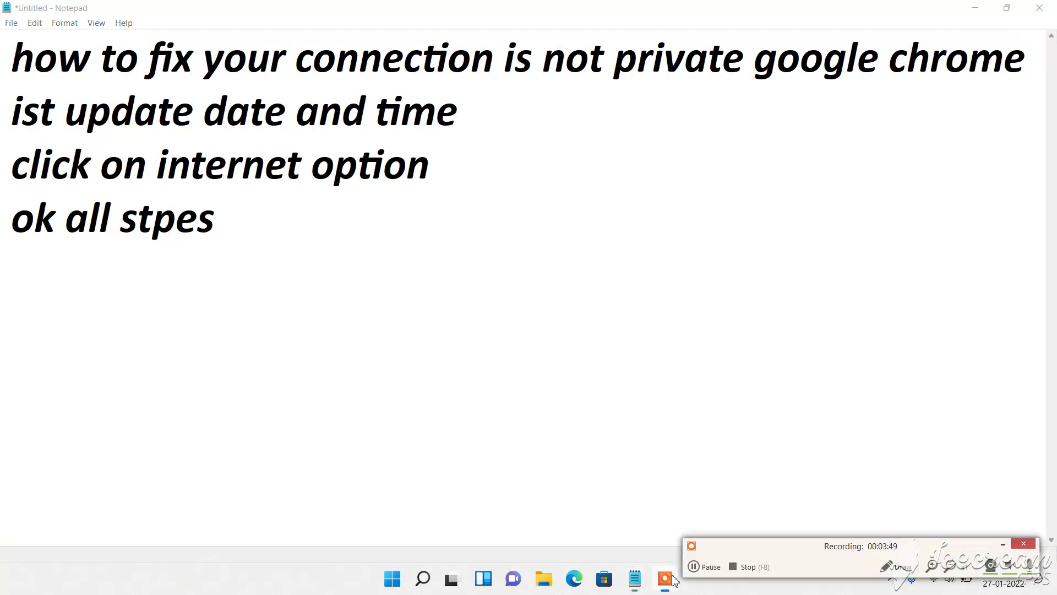
pyautogui.click(714, 568)
pyautogui.click(714, 569)
# Extend the note's fourth line with "pls restart your laptop"
pyautogui.click(356, 248)
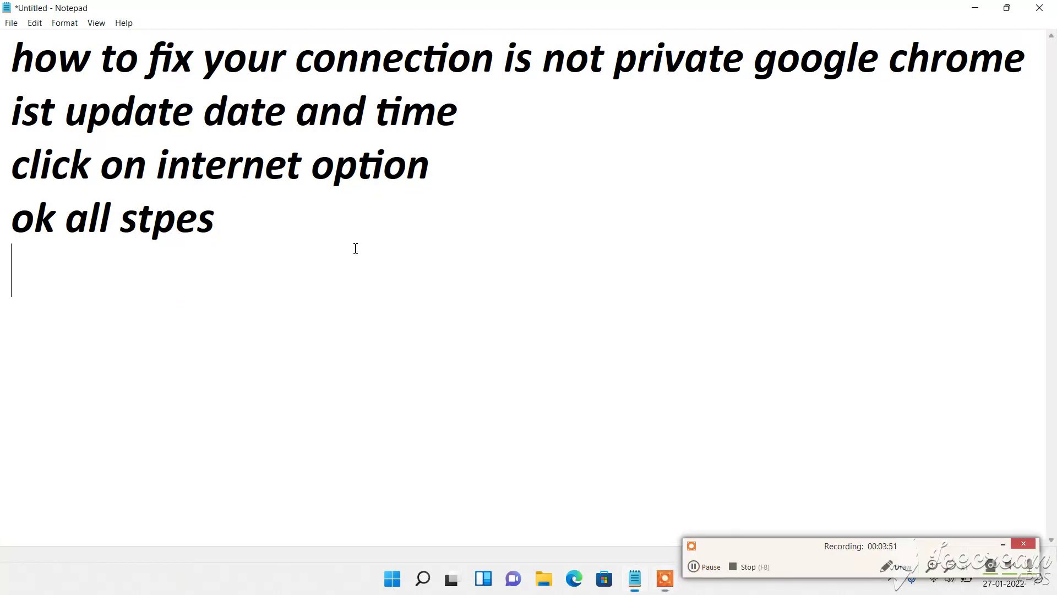
pyautogui.write('pls res')
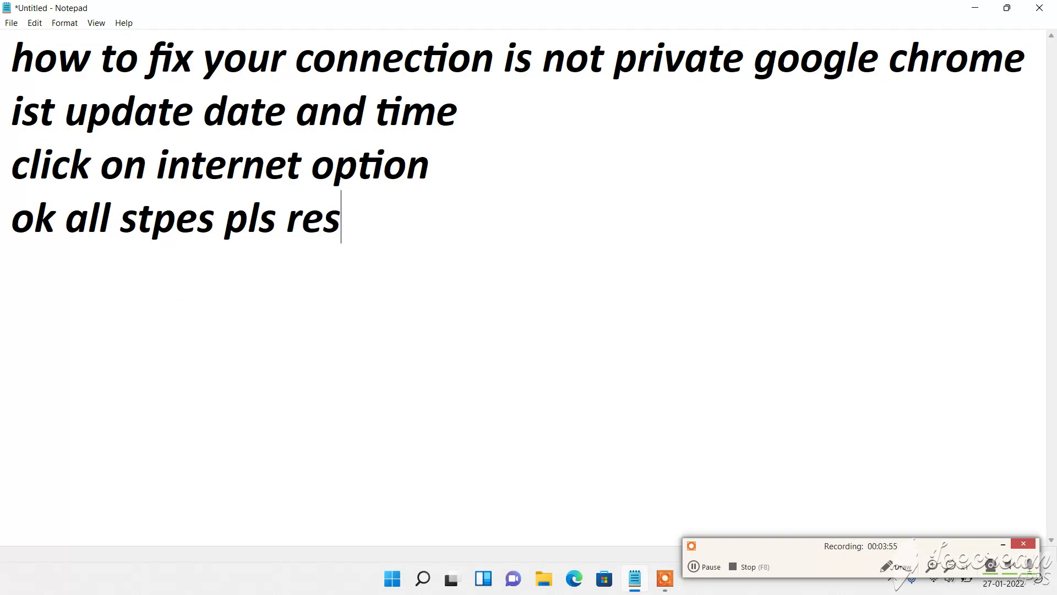
pyautogui.write('tart ')
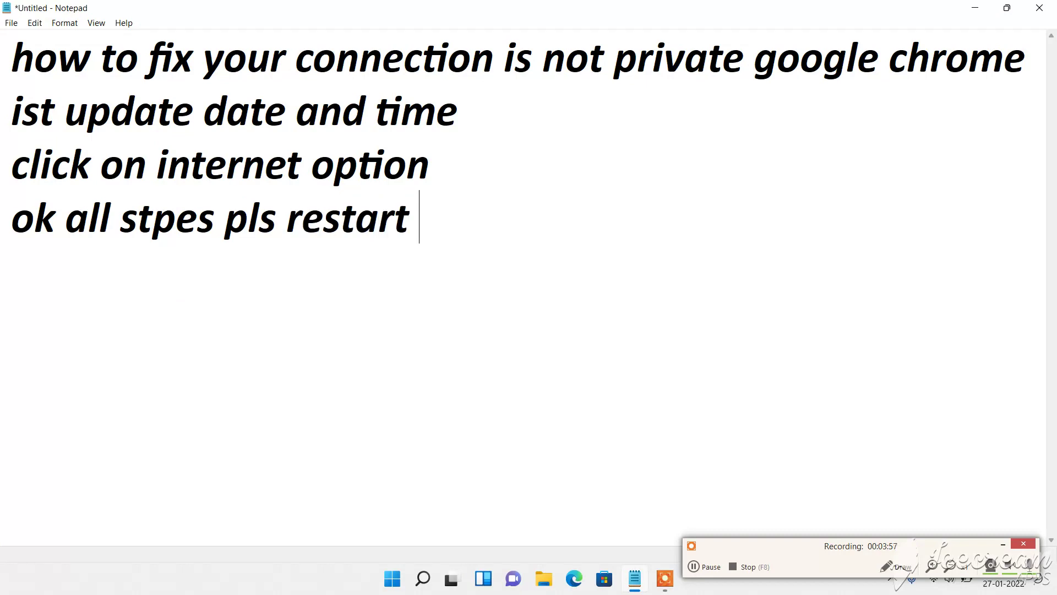
pyautogui.write('yoru')
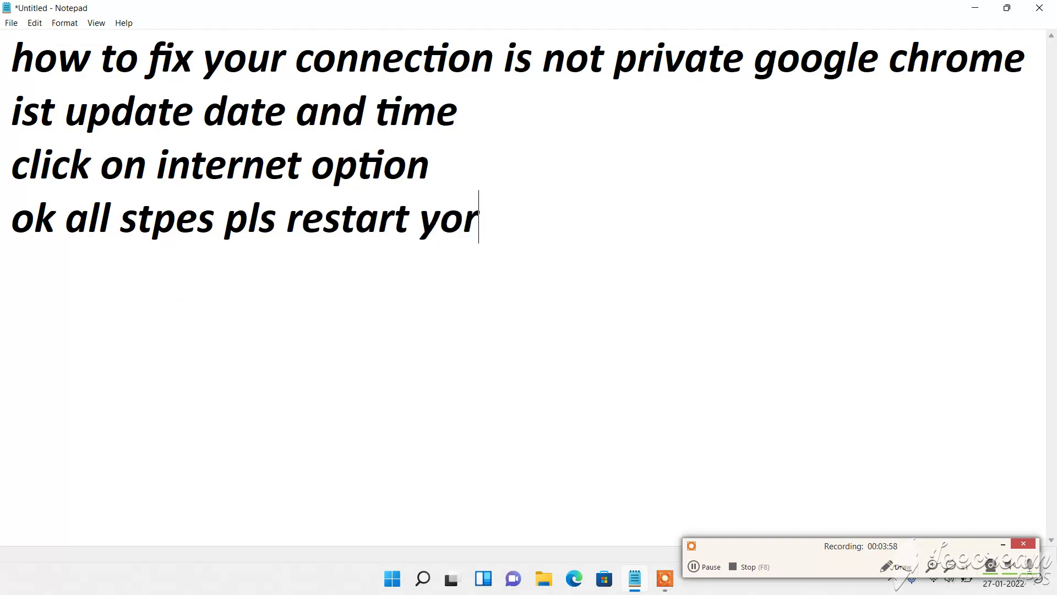
pyautogui.press('BackSpace')
pyautogui.press('BackSpace')
pyautogui.write('ur laptop')
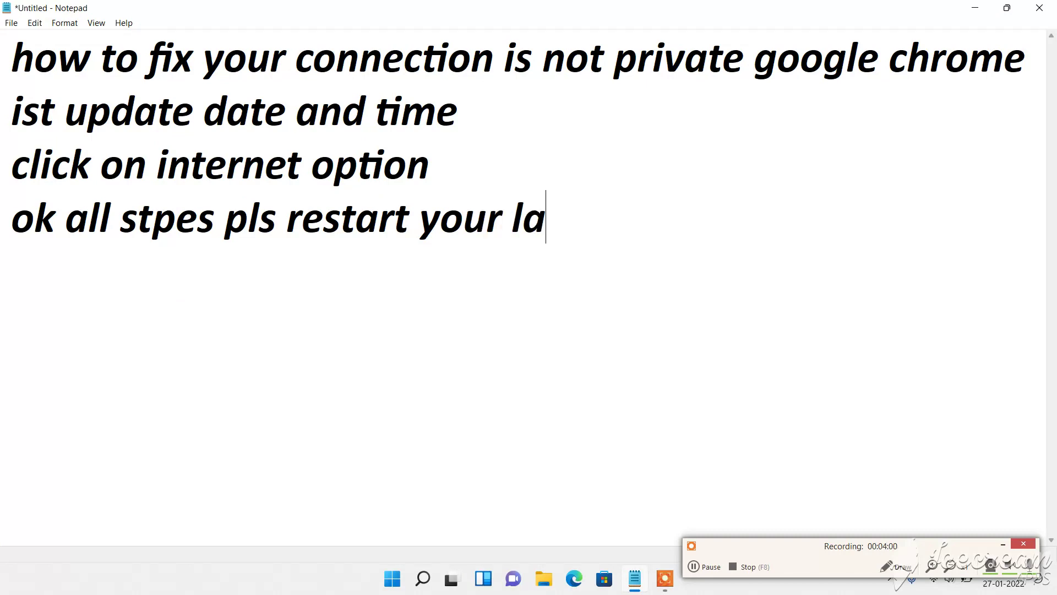
# Add a fifth line to the note reading "100 percent fix this problem"
pyautogui.press('Return')
pyautogui.write('100 ')
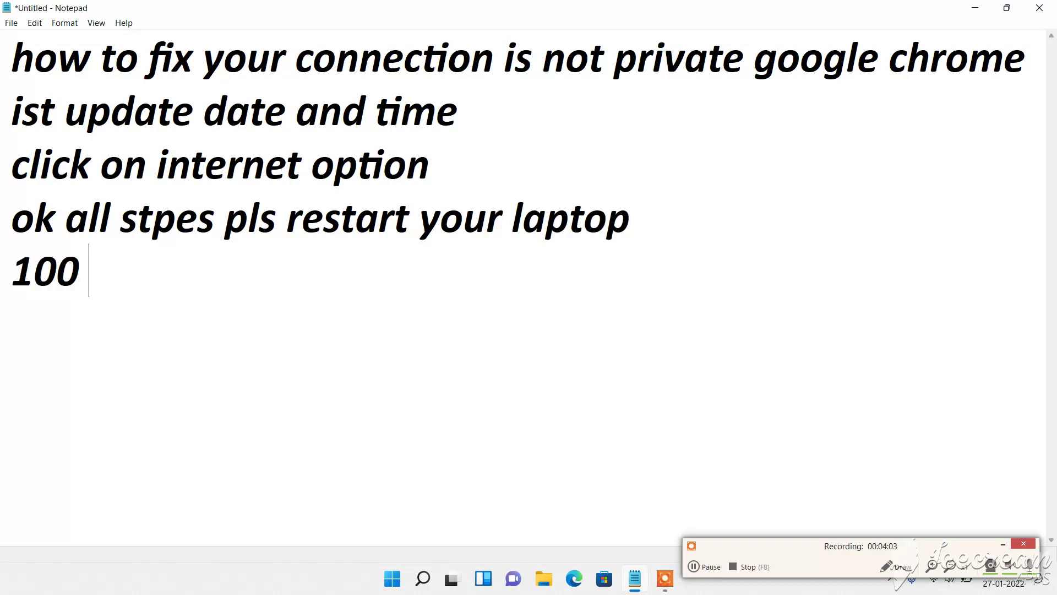
pyautogui.write('percen')
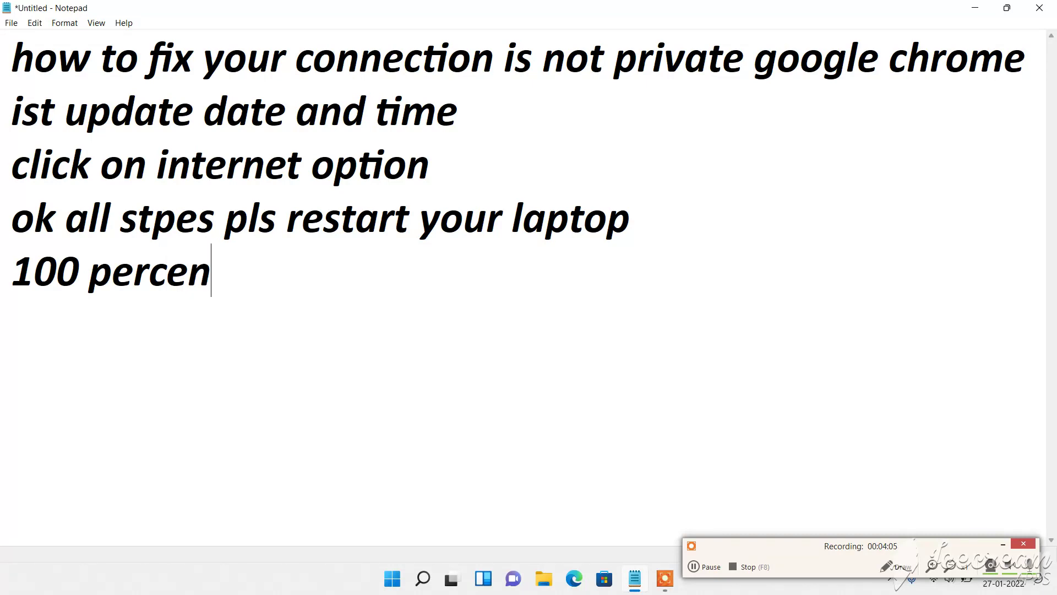
pyautogui.write('t fix this')
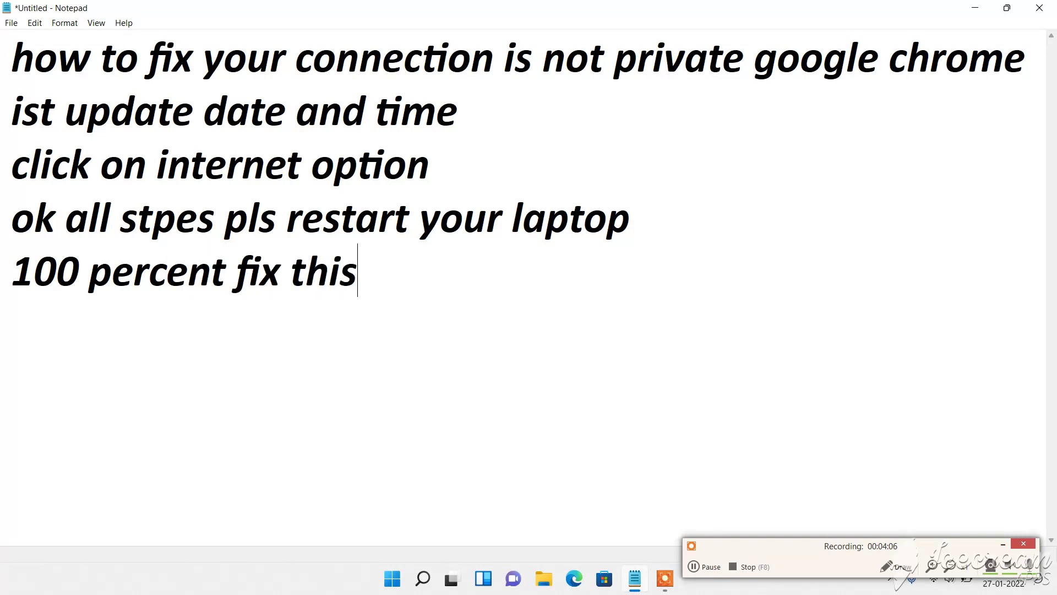
pyautogui.write(' problem')
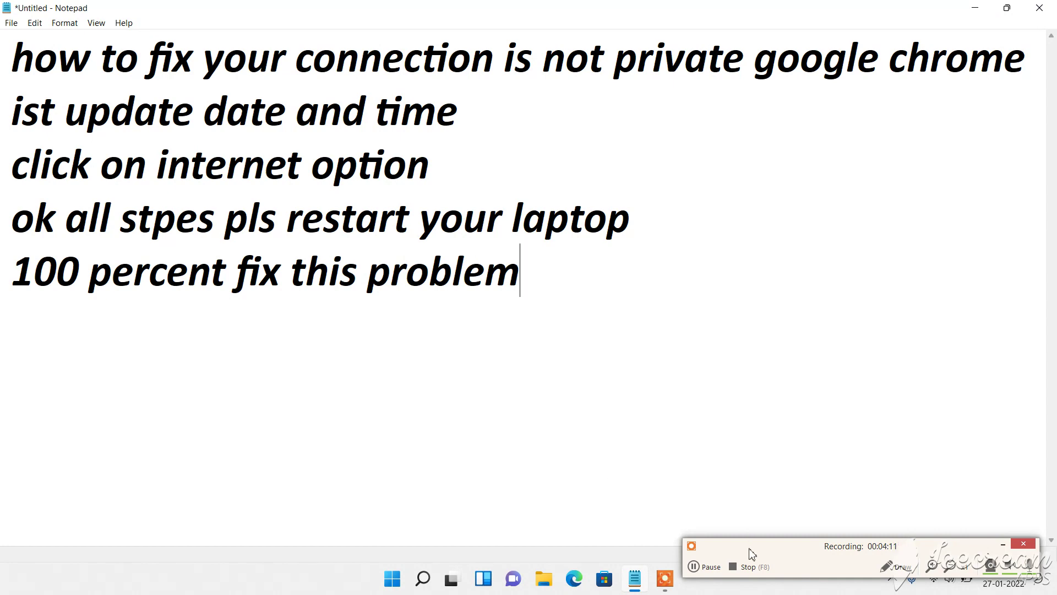
pyautogui.click(744, 566)
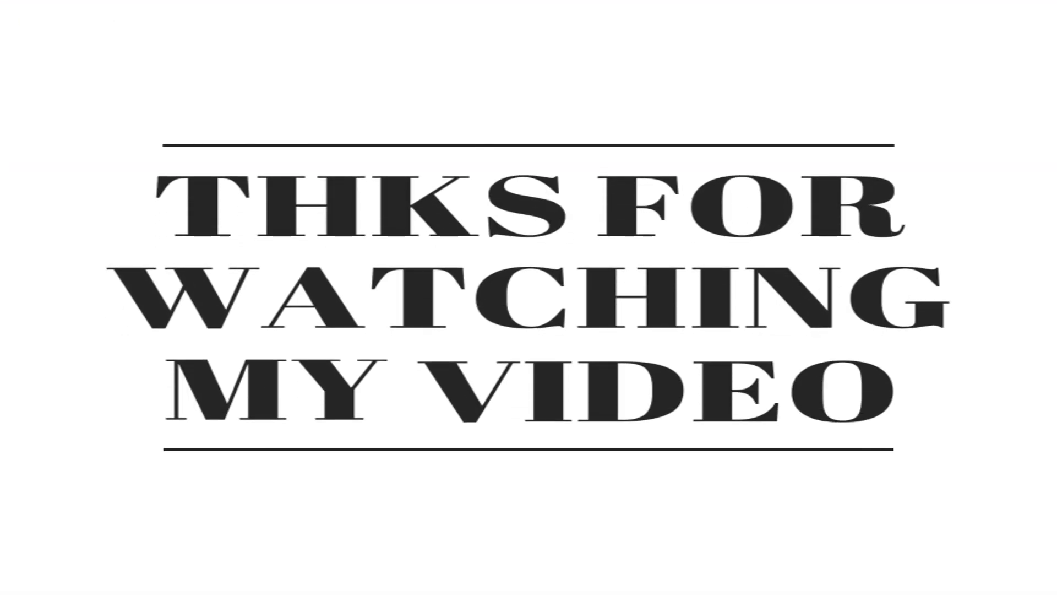